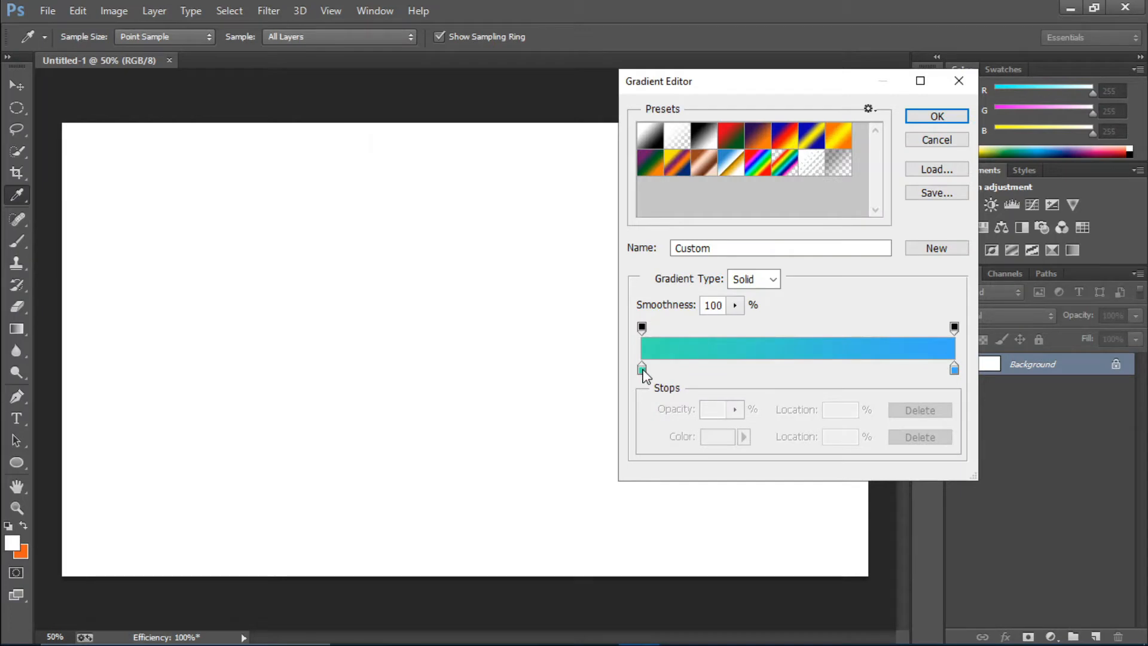
Set the start colour stop of the gradient to yellow, hex ffe348
left_click(642, 368)
left_click(726, 442)
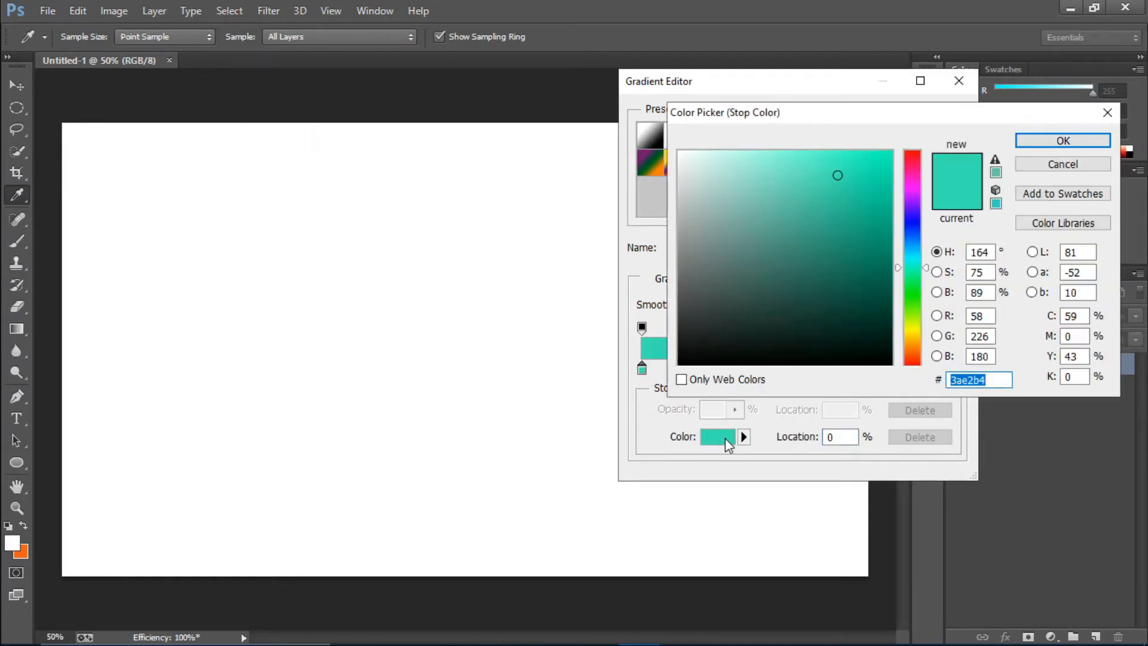
left_click(909, 334)
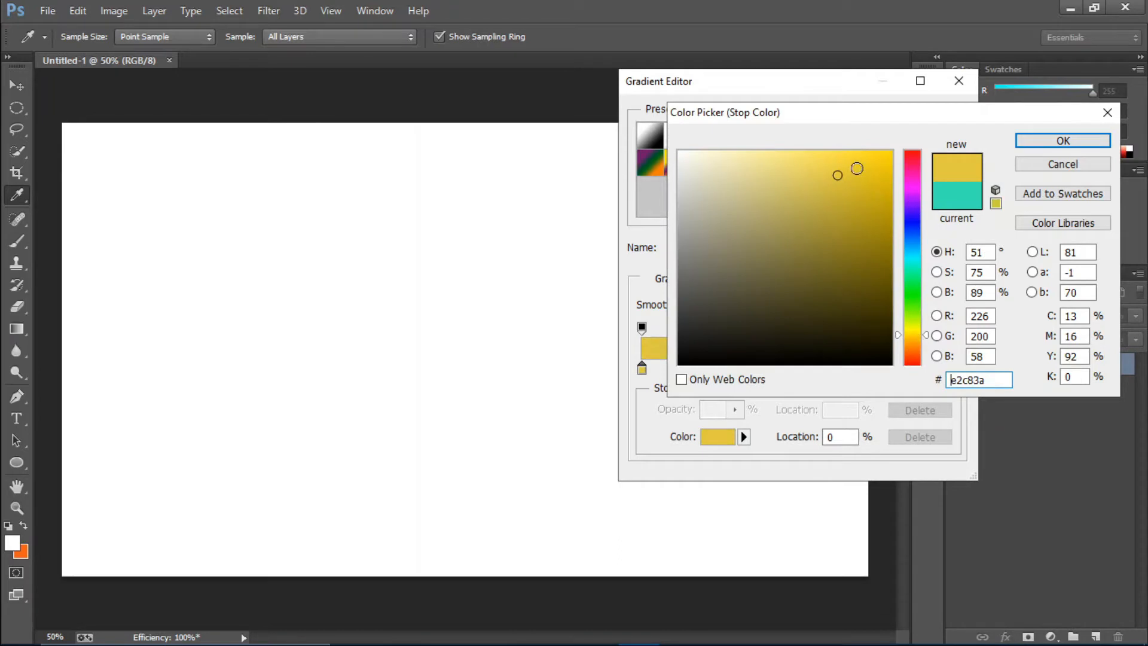
mouse_move(854, 169)
left_mouse_down()
mouse_move(866, 136)
mouse_move(802, 120)
mouse_move(844, 108)
mouse_move(833, 105)
left_mouse_up()
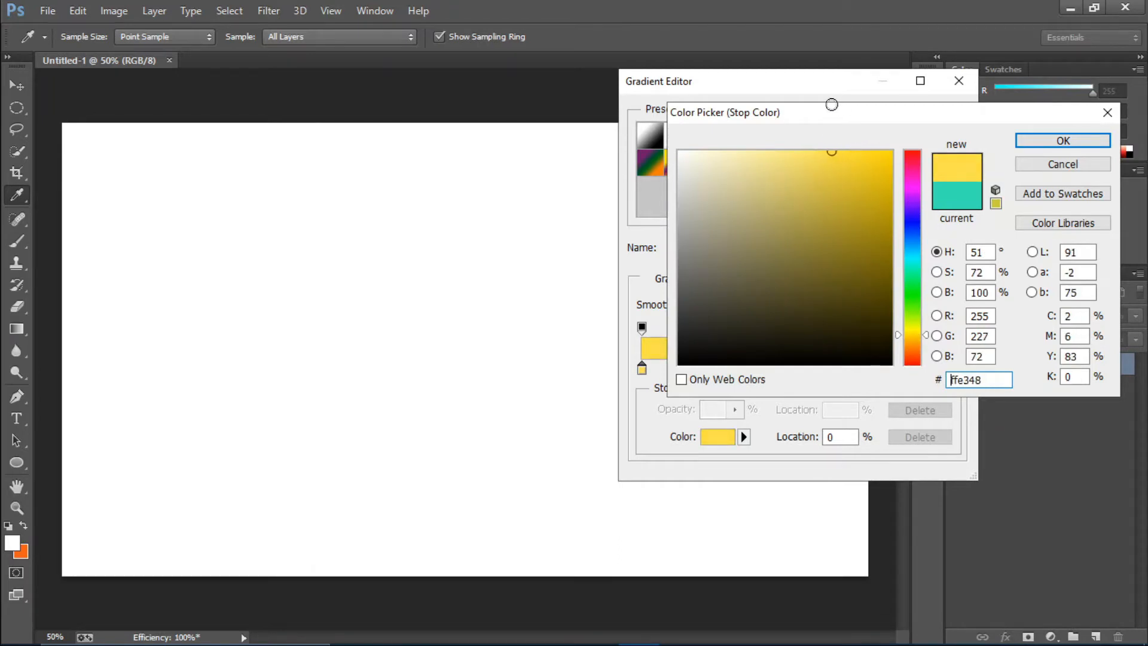
left_click(1025, 142)
Set the end colour stop of the gradient, at location 100%, to bright green
left_click(954, 368)
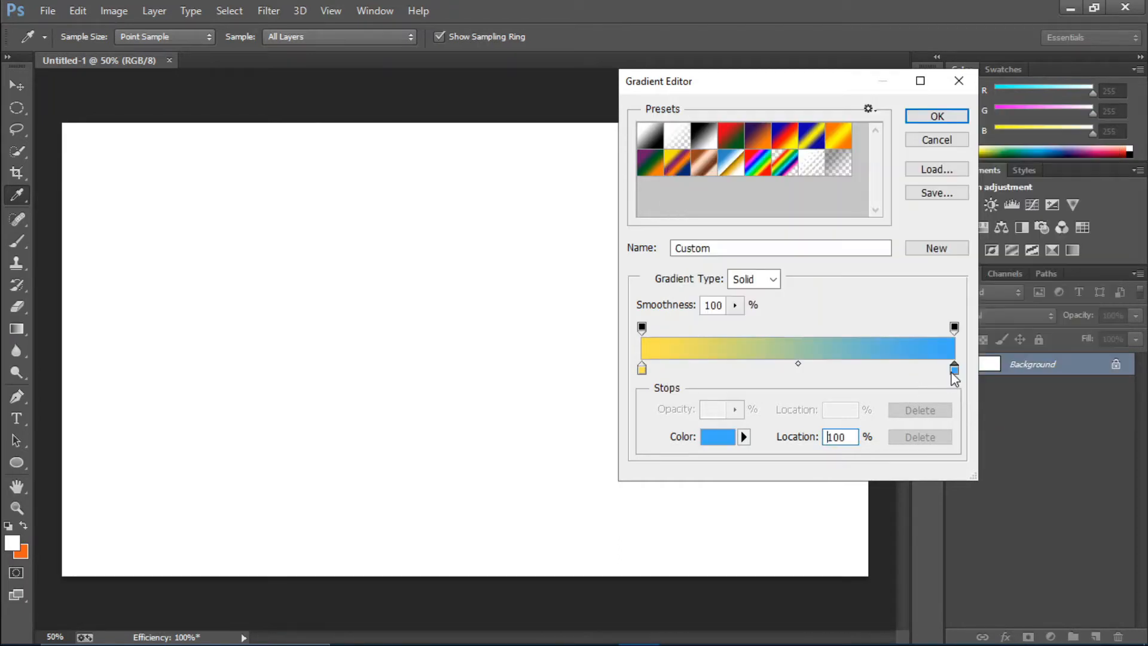
left_click(723, 438)
left_click_drag(909, 242, 917, 293)
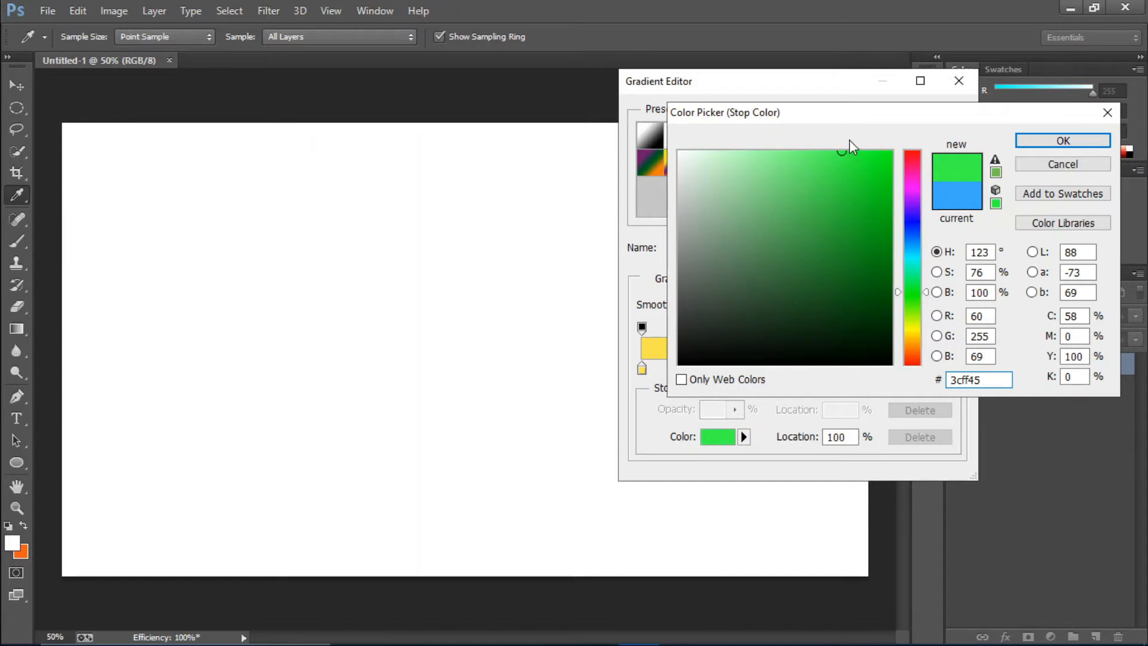
left_click(863, 147)
left_click(1063, 141)
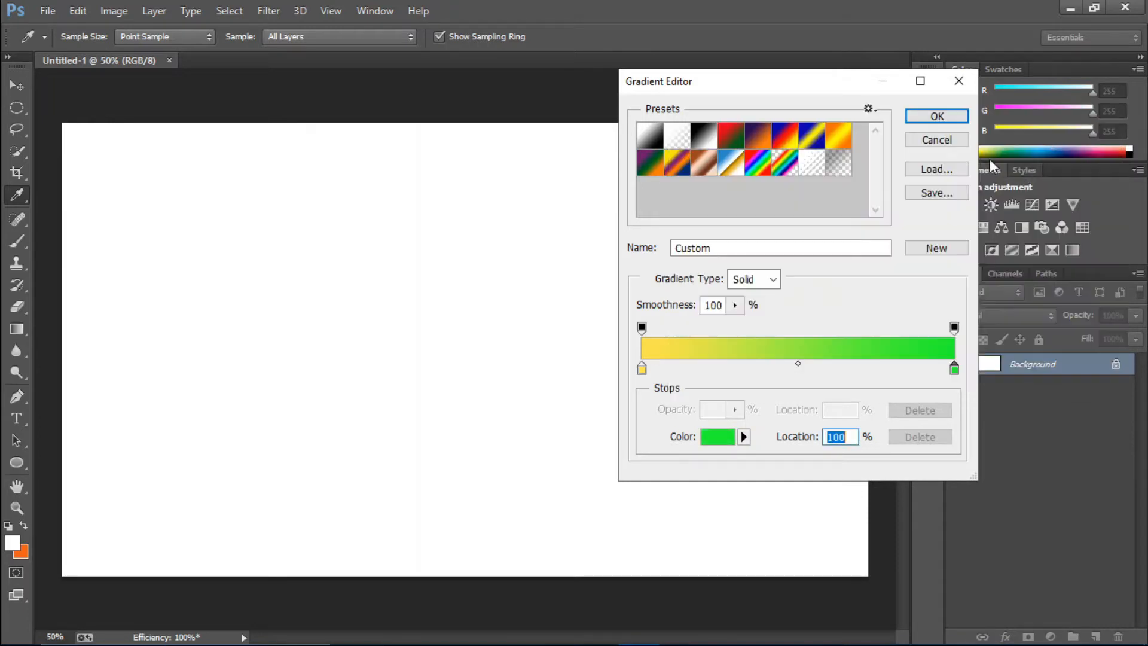
Accept the yellow-to-green gradient and apply it linearly across the Background from the upper-left corner to the lower-right corner
left_click(932, 118)
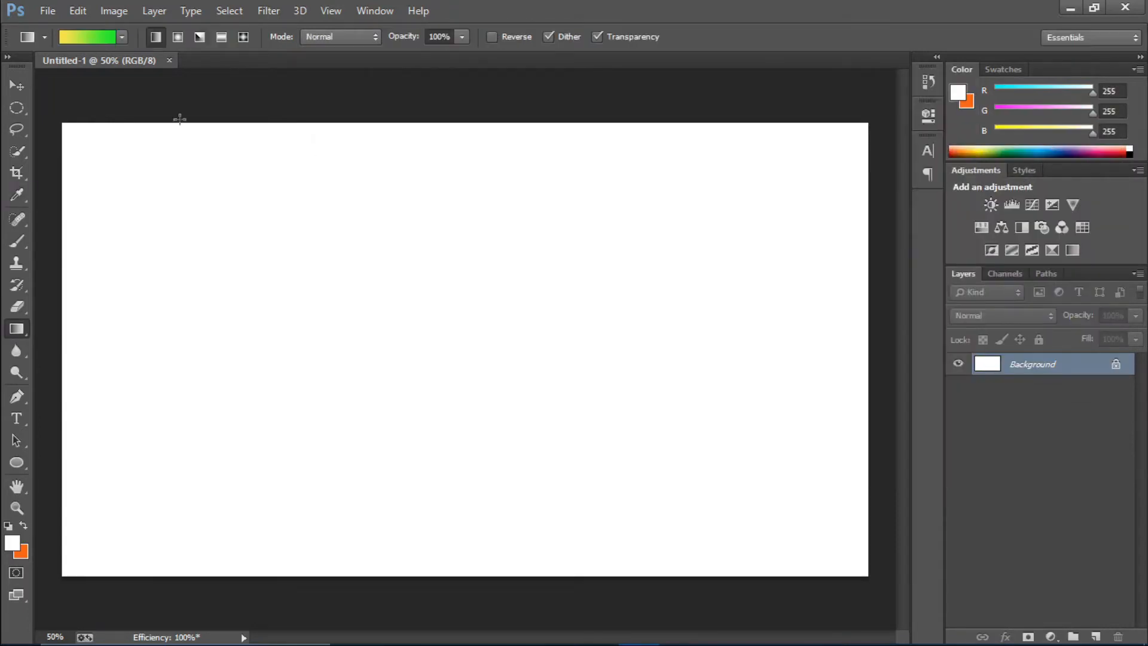
left_click_drag(84, 143, 818, 545)
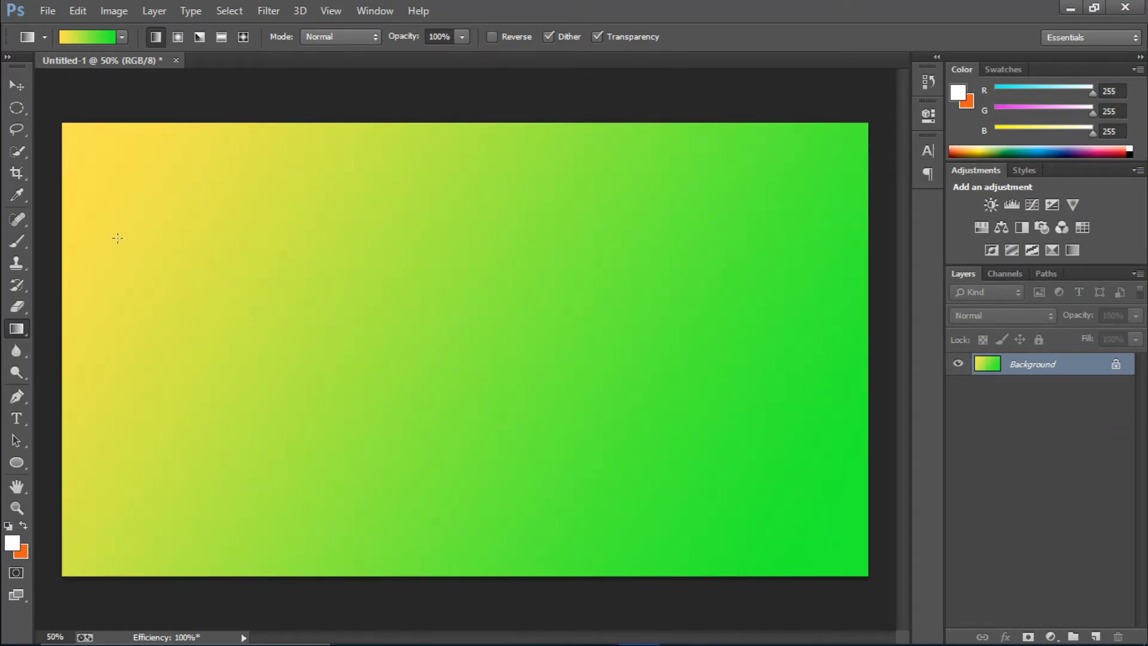
Add the white text PIXEL near the canvas centre in Oswald Heavy at 72 pt
left_click(21, 417)
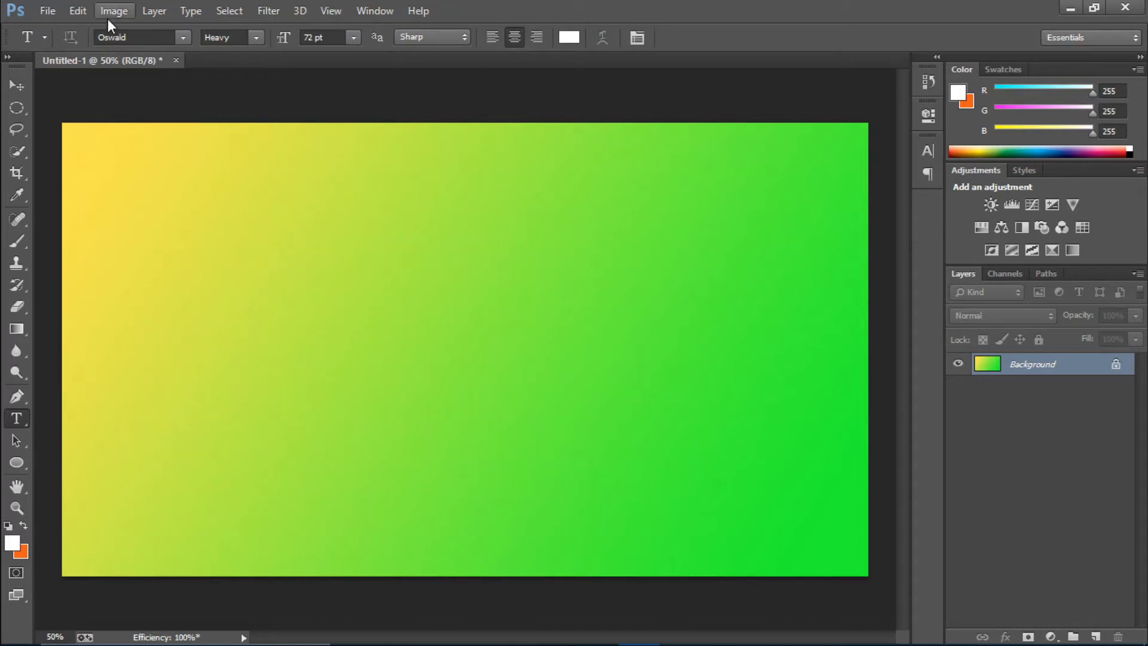
left_click(256, 33)
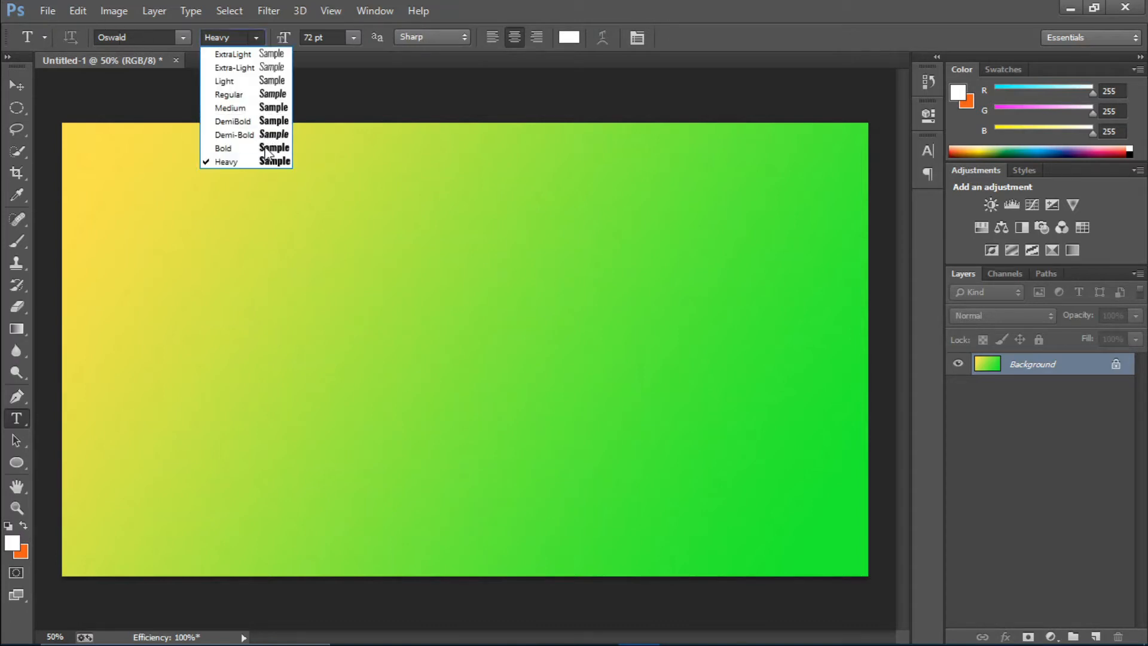
left_click(255, 164)
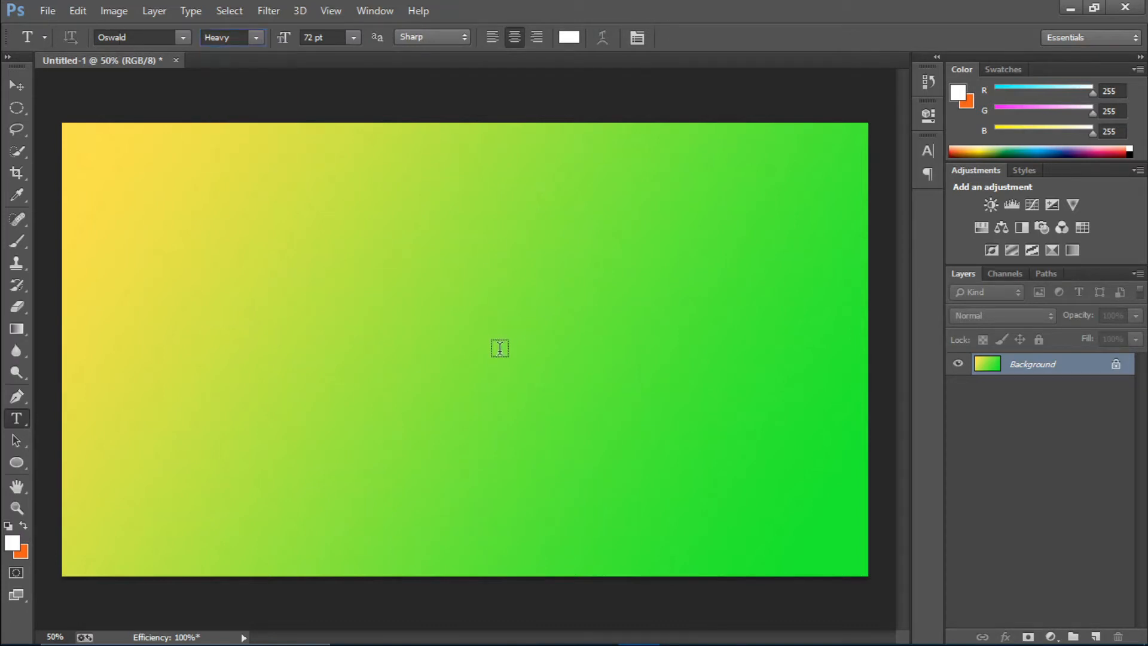
left_click(676, 524)
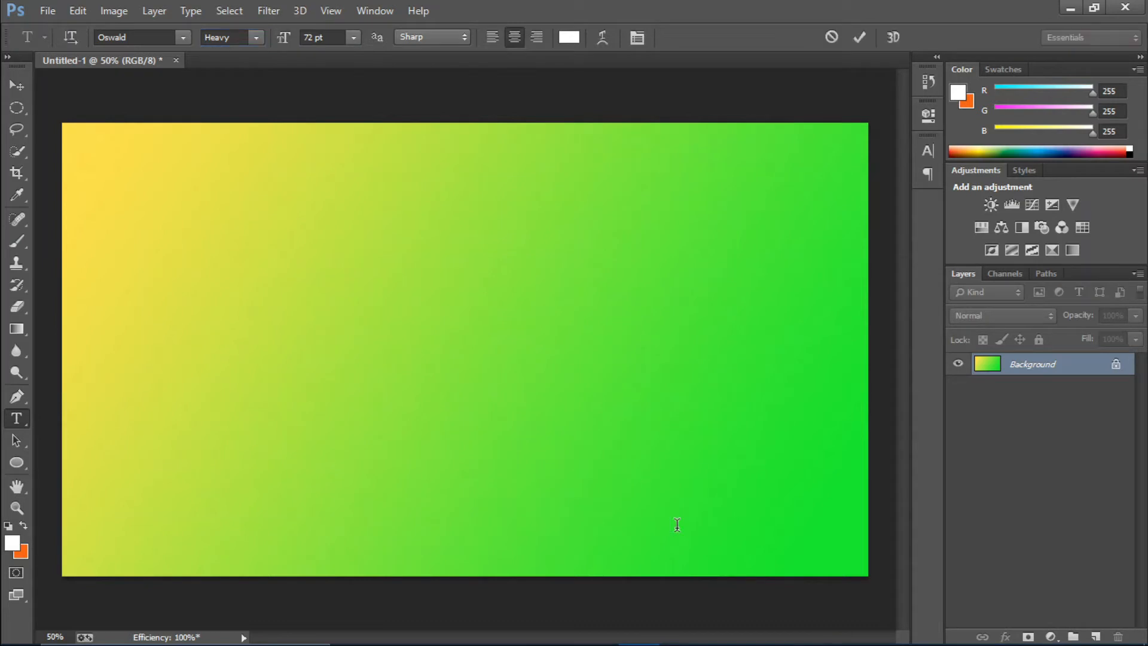
type("P")
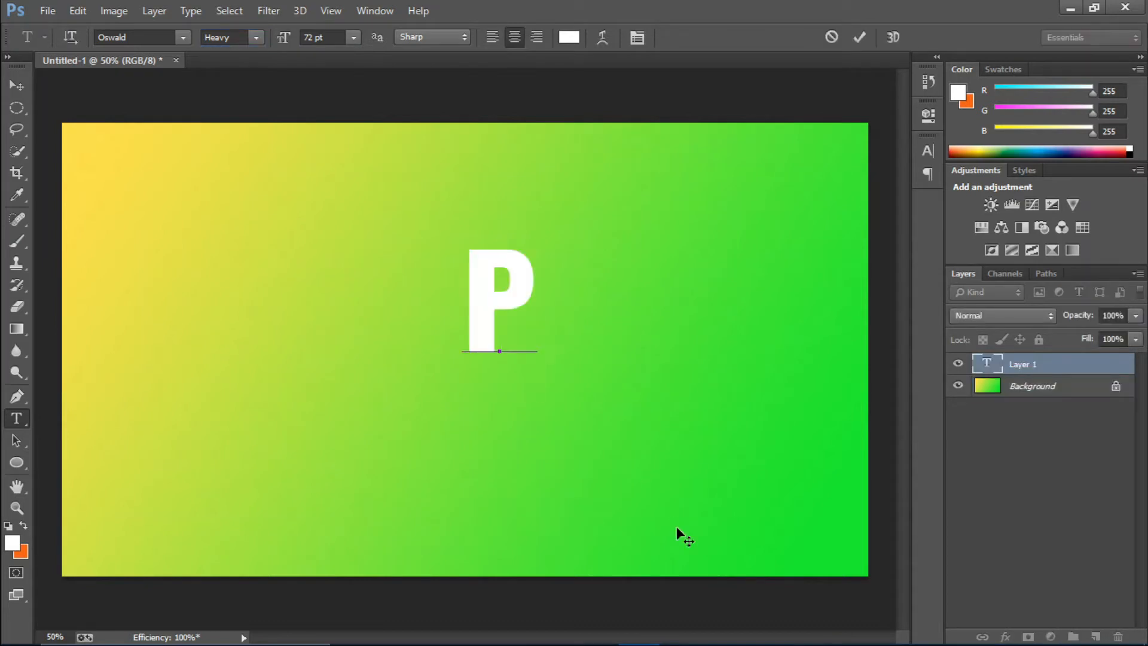
type("IXEL")
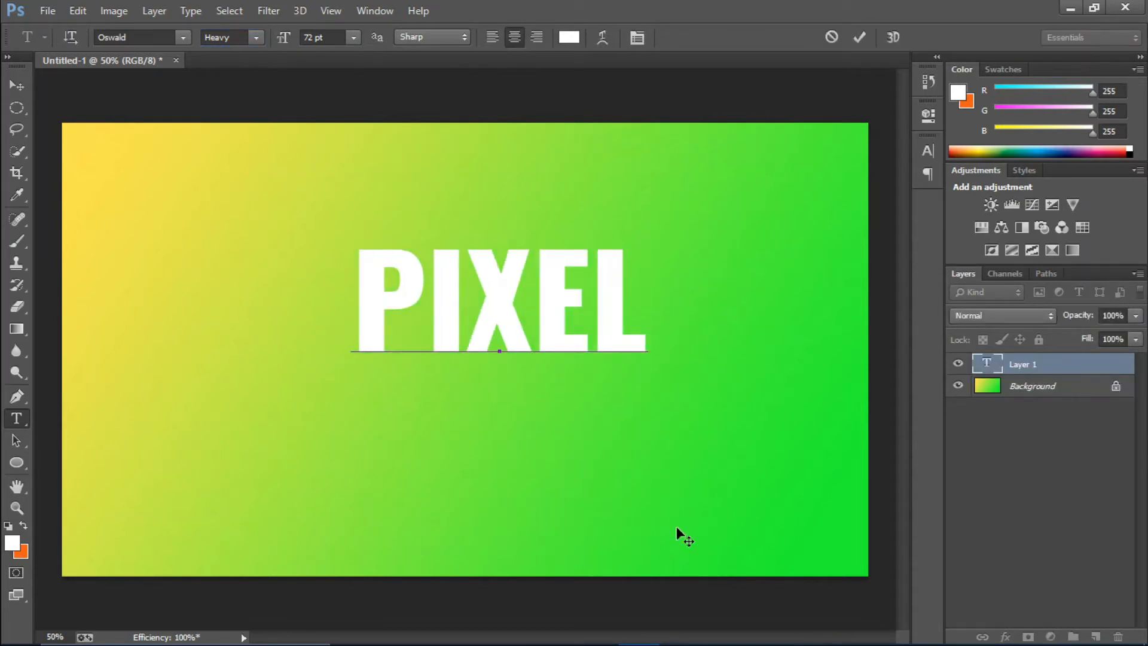
Set the font size of the whole PIXEL text to 150 pt and commit the text
key("ctrl+a")
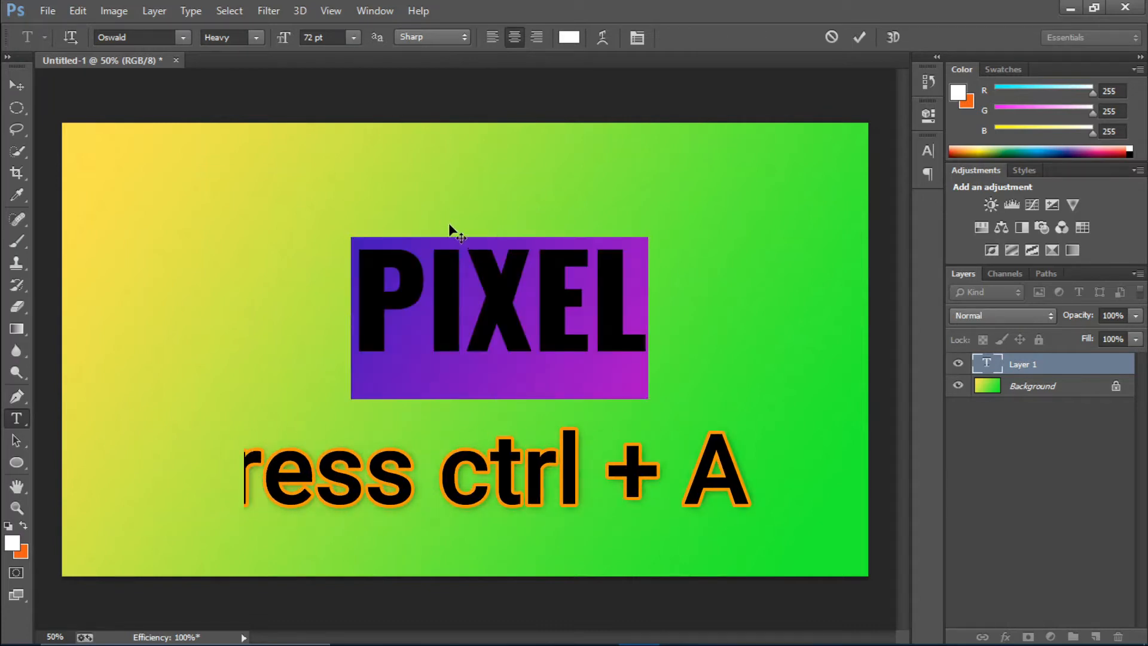
left_click(354, 38)
left_click(351, 38)
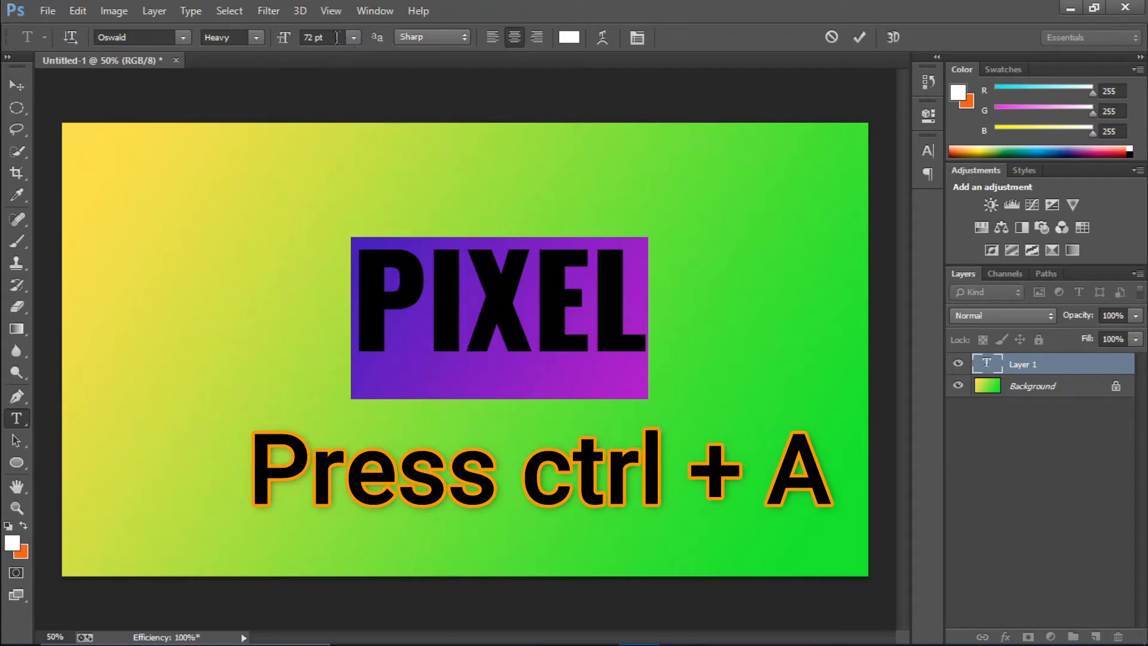
left_click(336, 37)
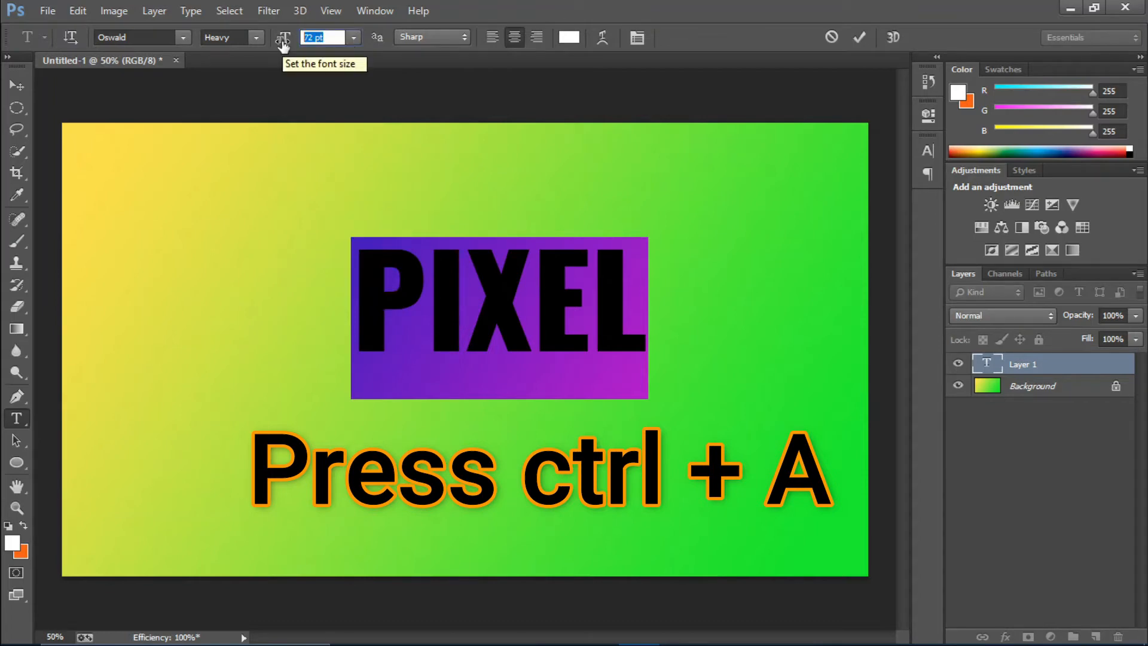
type("150")
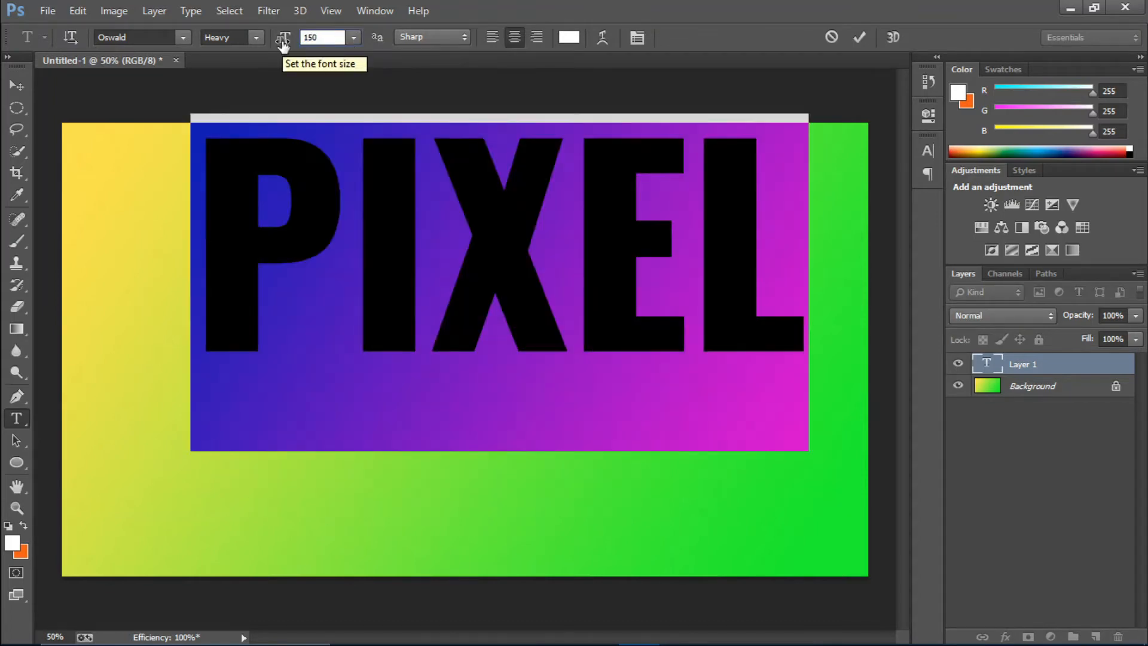
left_click(857, 40)
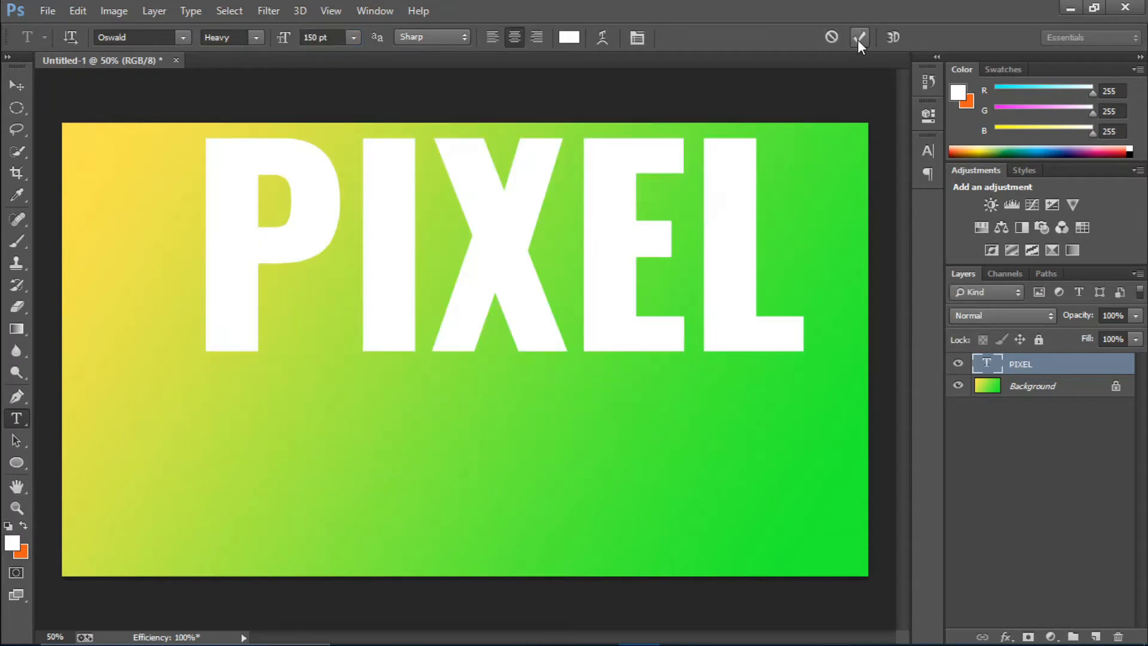
Move the PIXEL text down to the centre of the canvas
key("v")
left_click_drag(556, 260, 513, 346)
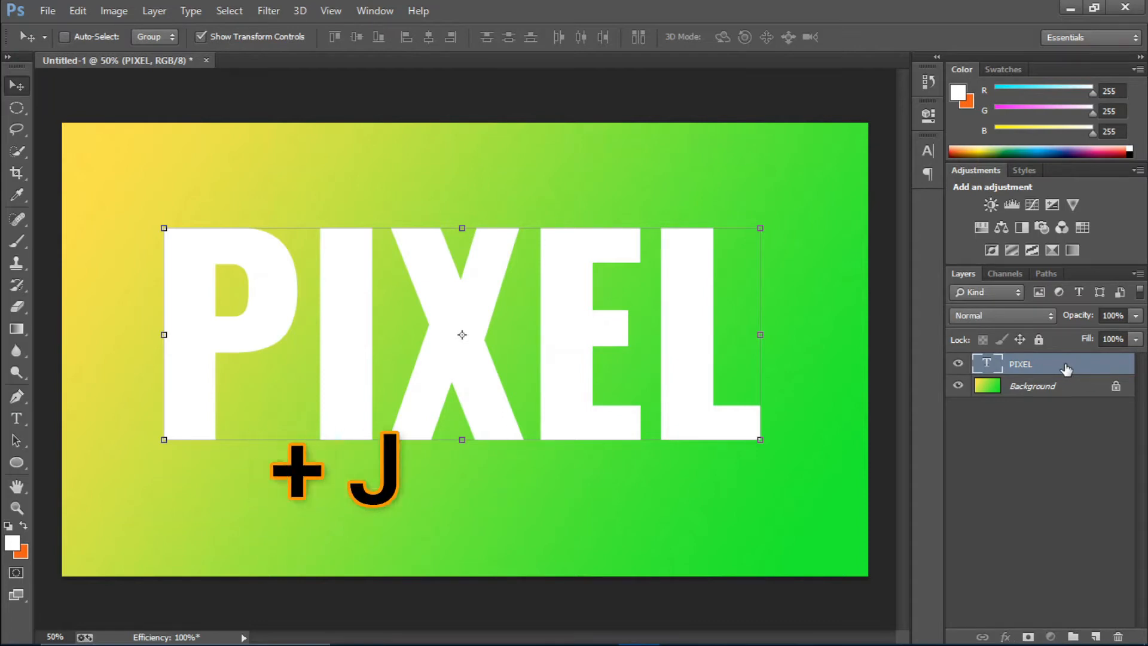
Duplicate the PIXEL text layer and rasterize the copy
key("ctrl+j")
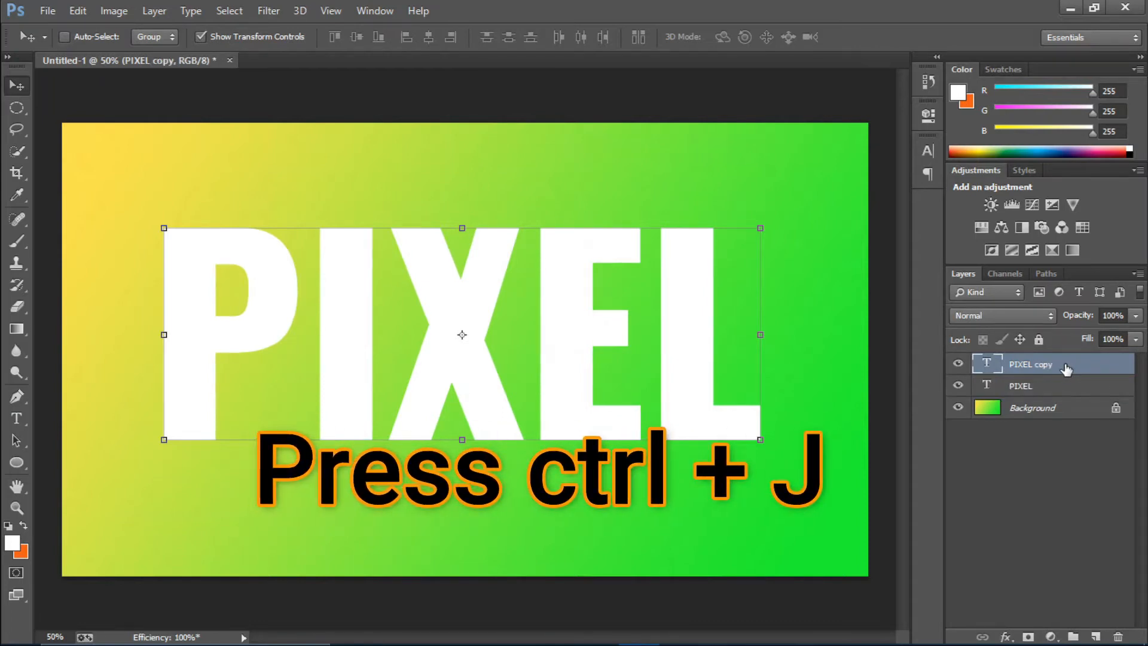
right_click(1066, 369)
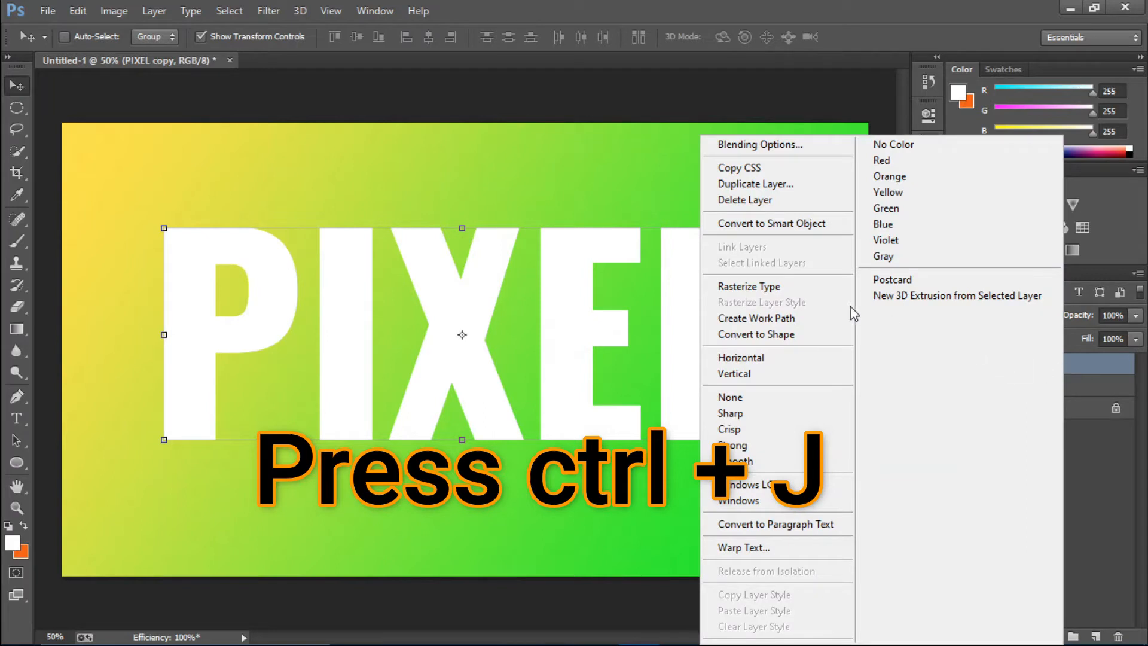
left_click(795, 293)
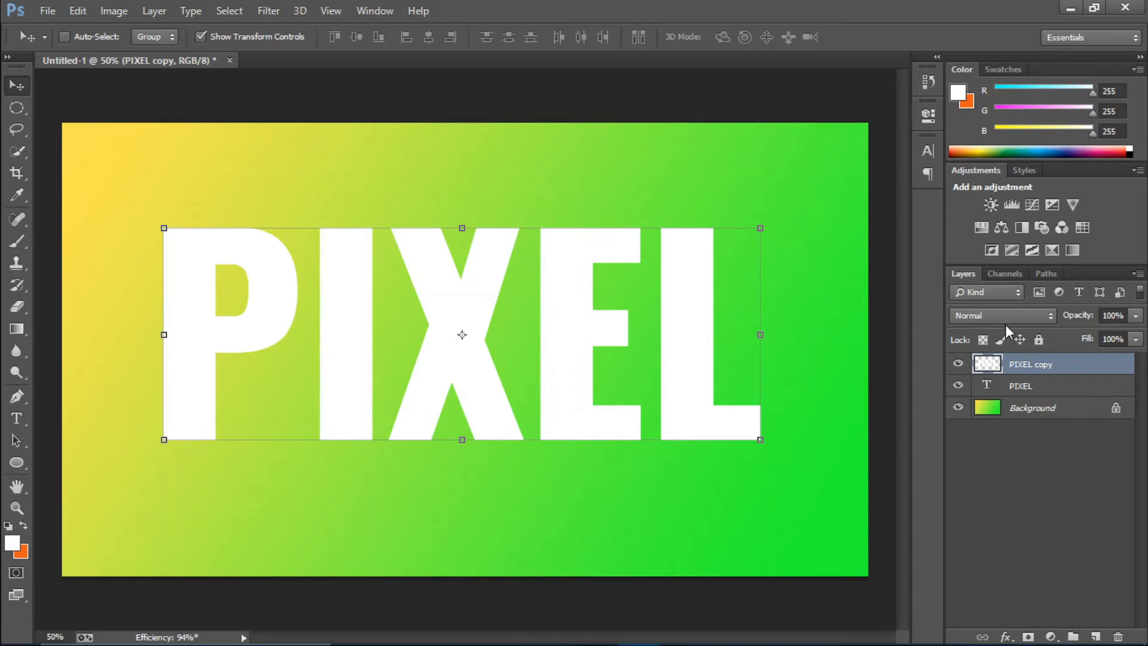
Duplicate the rasterized PIXEL copy and hide all three PIXEL layers, leaving only the Background shown
key("ctrl+j")
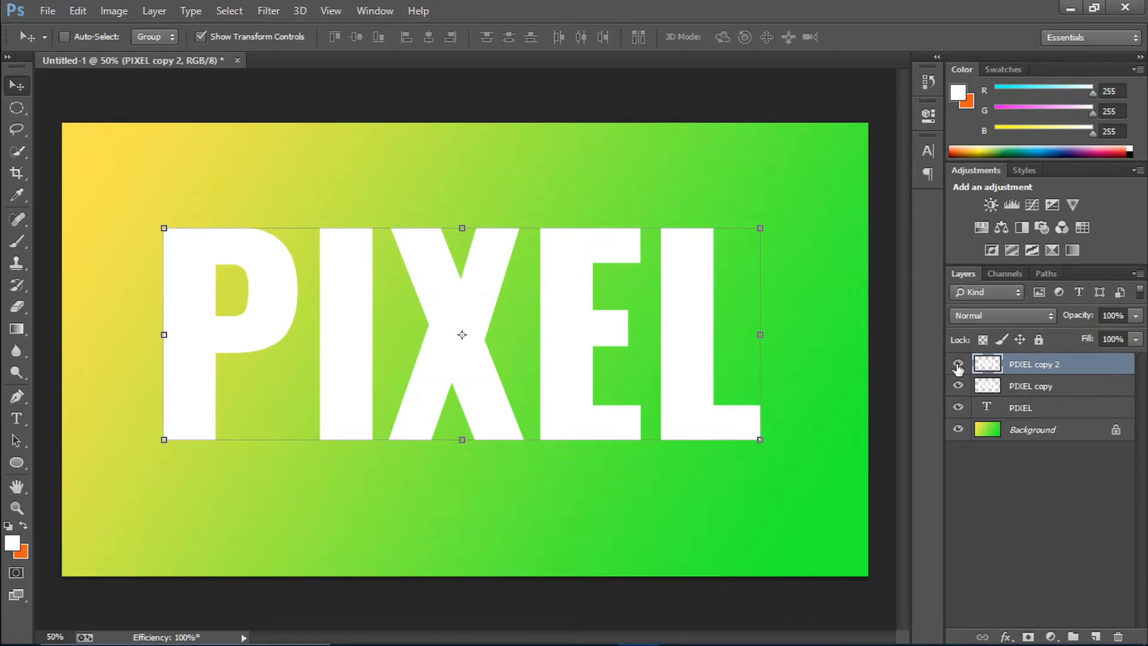
left_click_drag(957, 363, 958, 386)
left_click(958, 408)
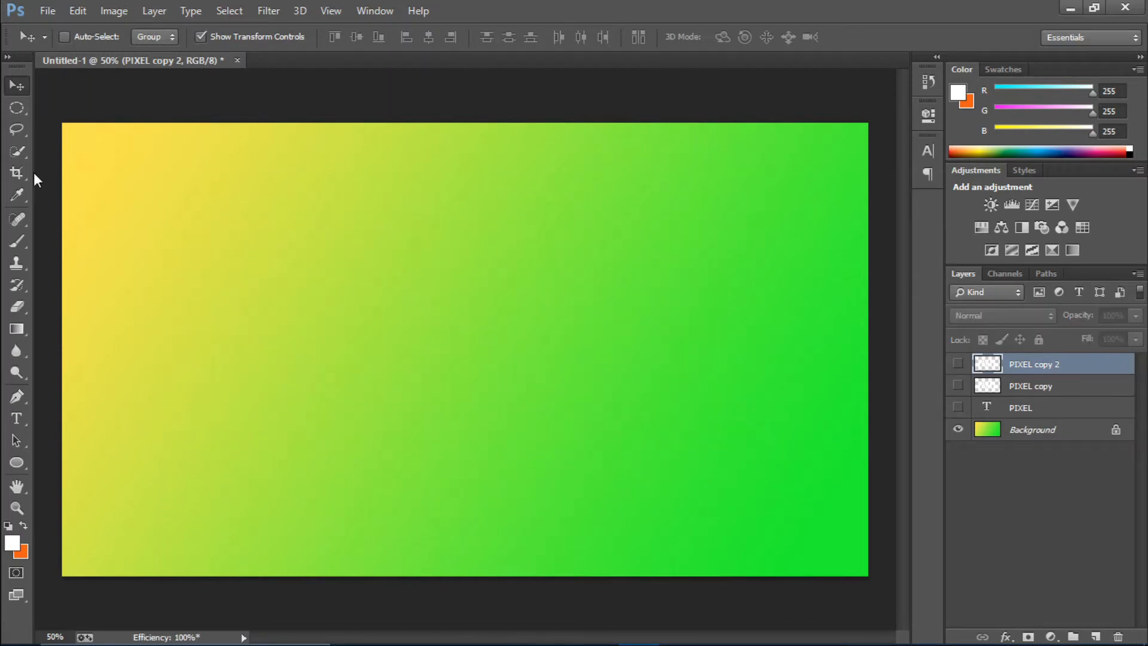
Switch to the Rectangular Marquee tool and add a new empty layer directly above the Background
left_click_drag(16, 108, 62, 107)
left_click(147, 111)
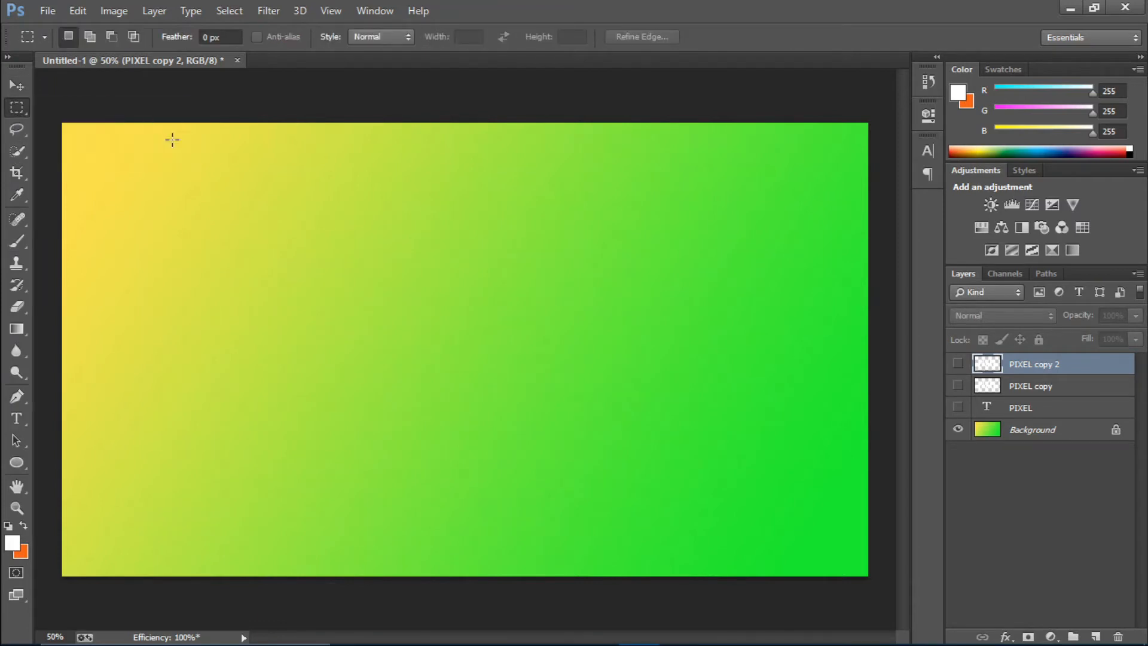
left_click(1040, 436)
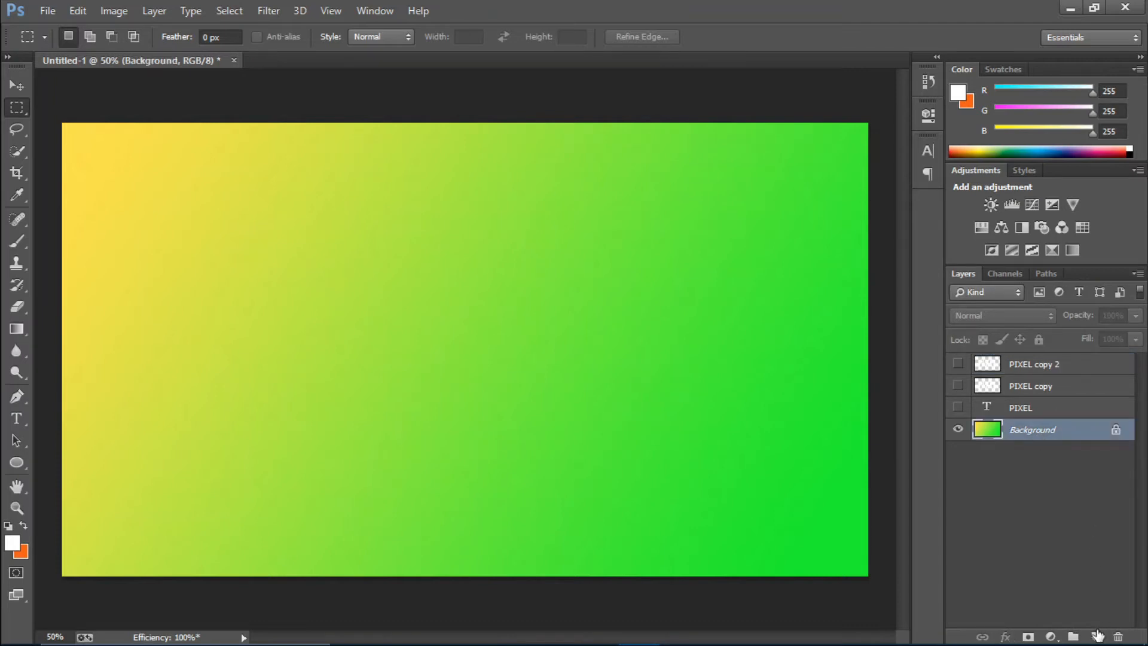
left_click(1097, 635)
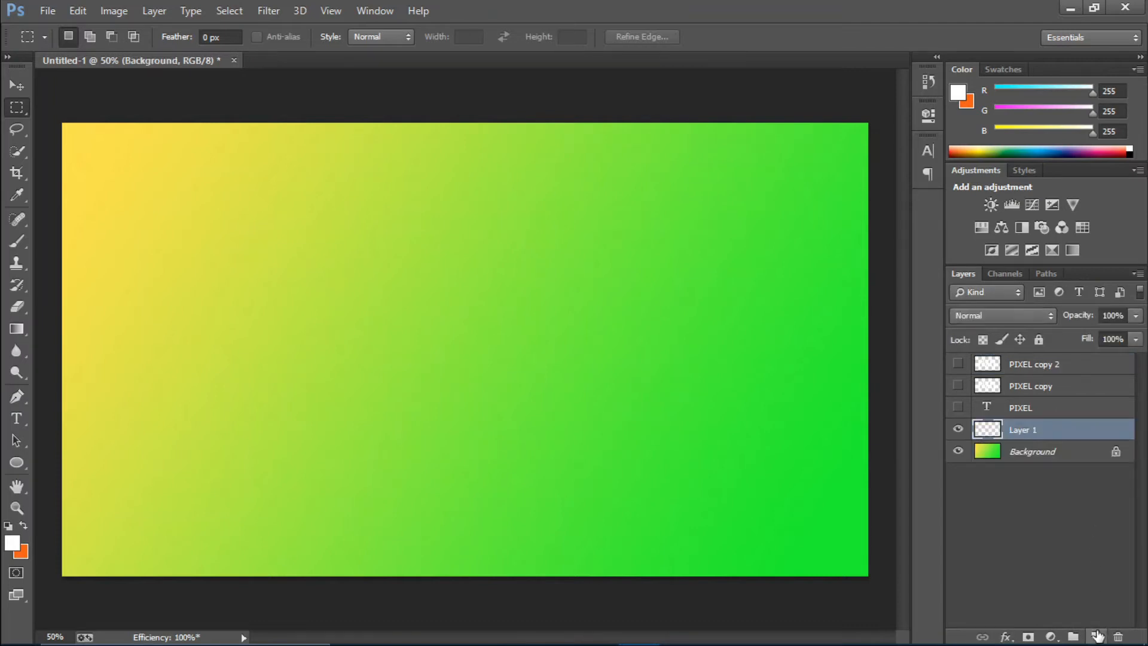
Rename the new layer above the Background as Shape Pattern
double_click(1017, 430)
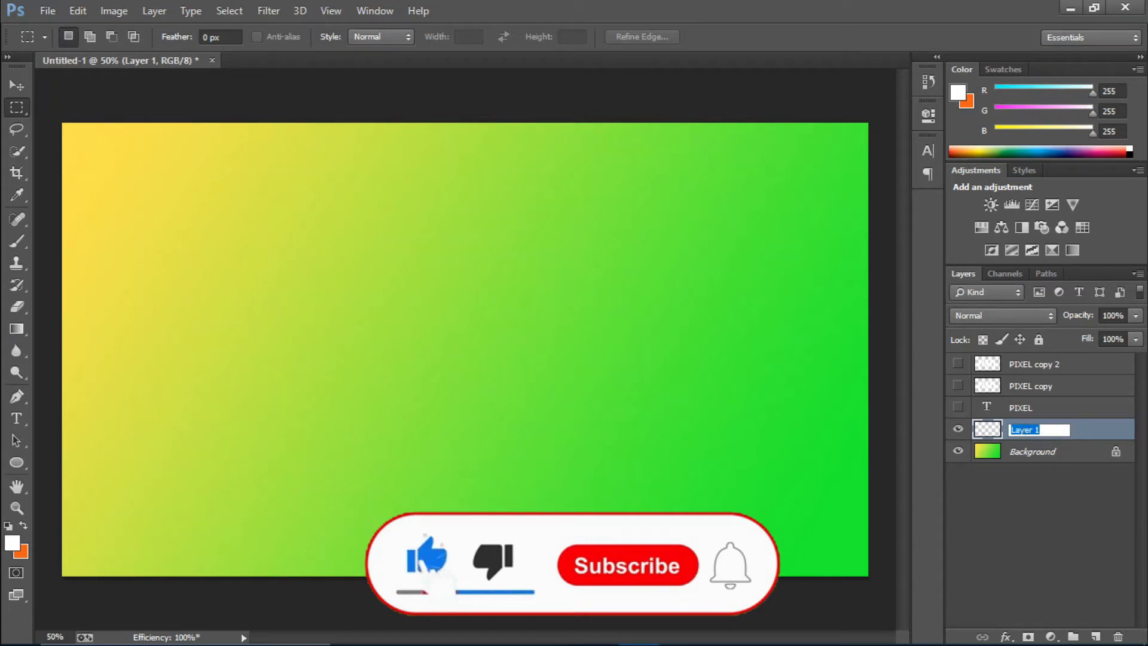
type("Shape P")
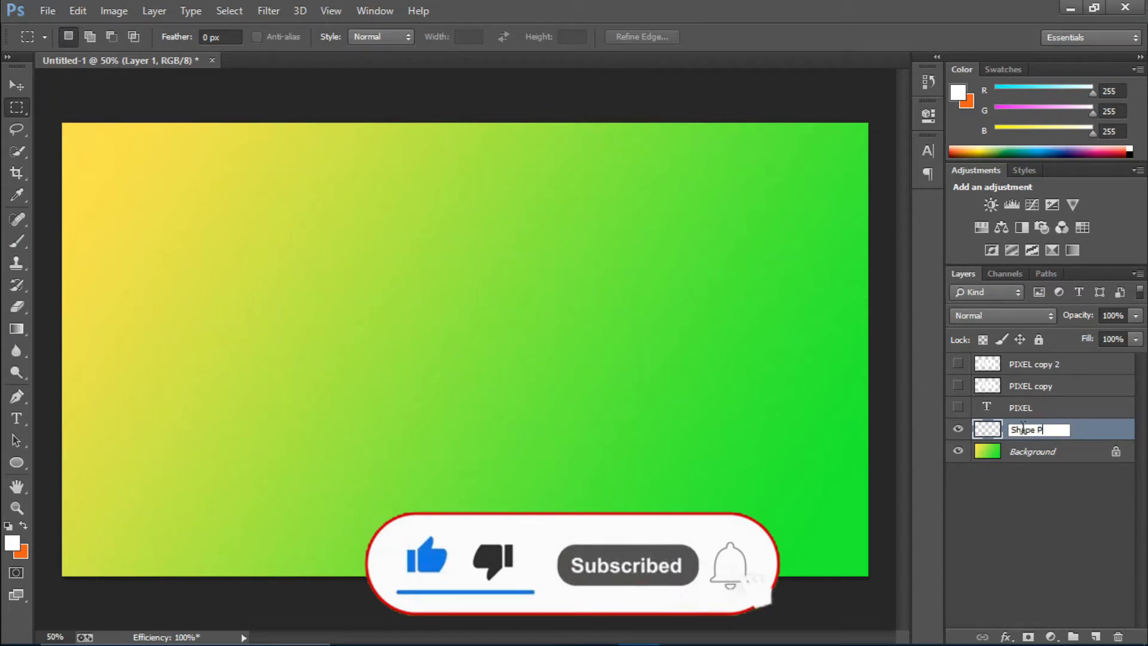
type("attern")
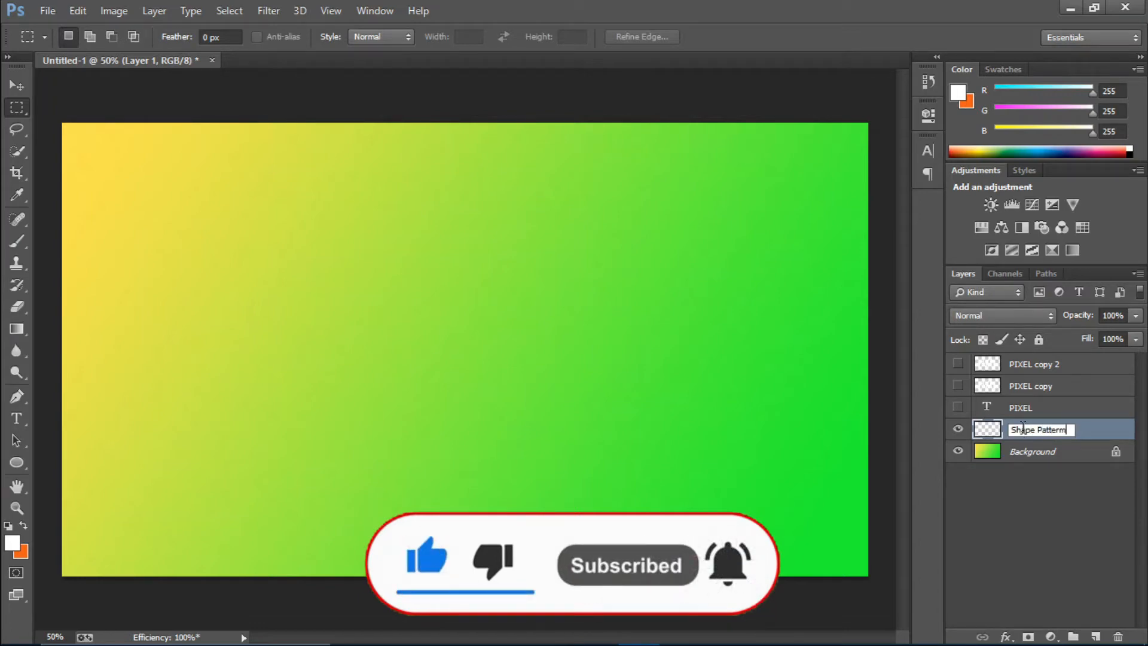
key("Return")
double_click(1049, 429)
key("Right")
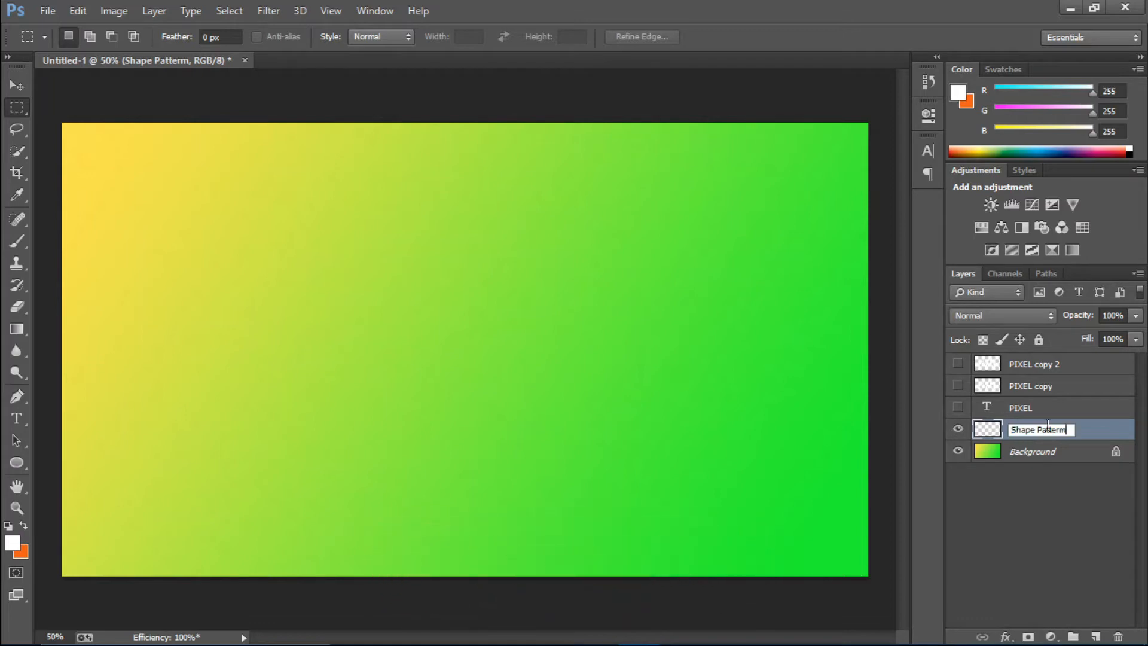
key("Return")
Set the foreground colour to black, RGB 0, 0, 0
left_click(12, 542)
left_click(729, 288)
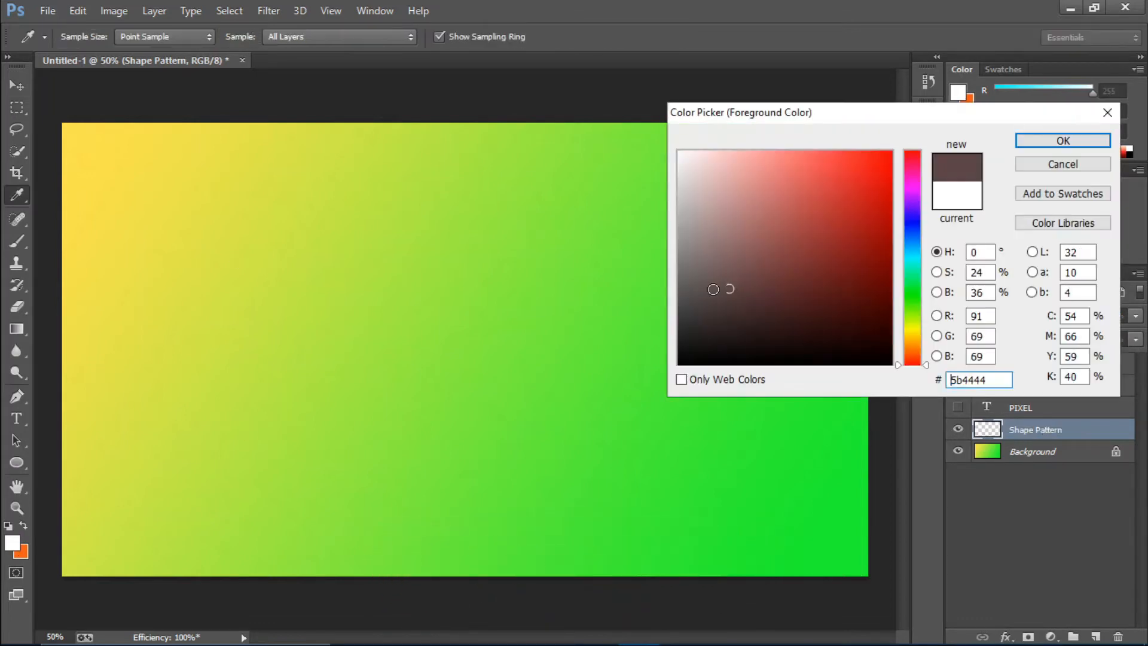
left_click_drag(729, 288, 625, 394)
key("Return")
Fill a long, thin horizontal rectangular selection with black on the Shape Pattern layer and deselect it
key("m")
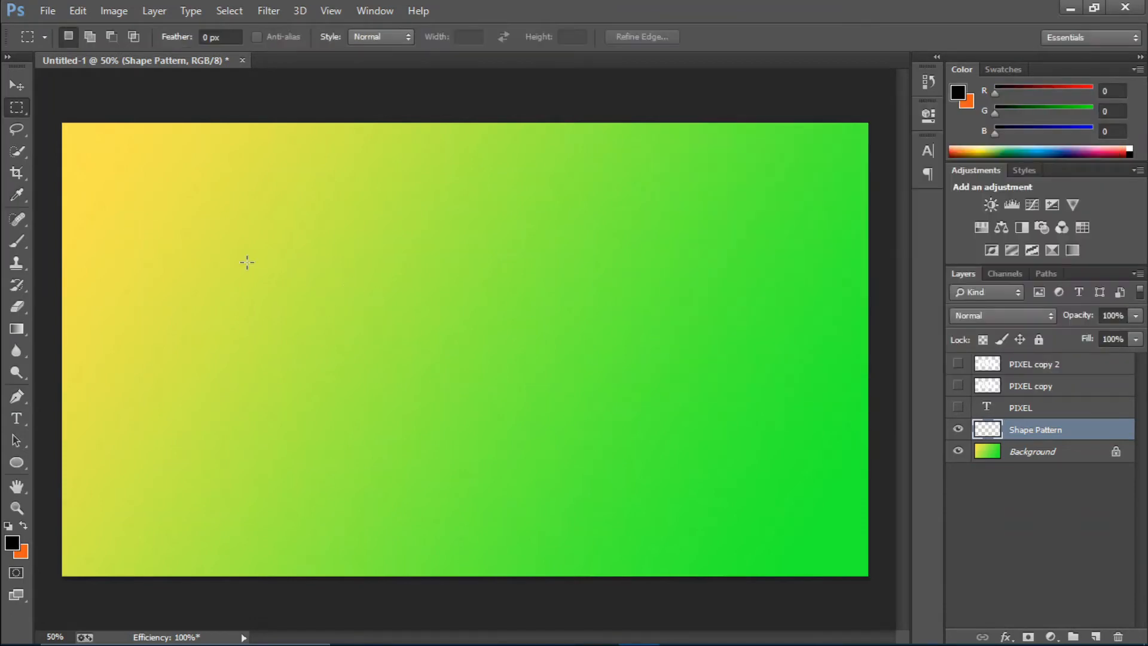
left_click_drag(574, 288, 591, 272)
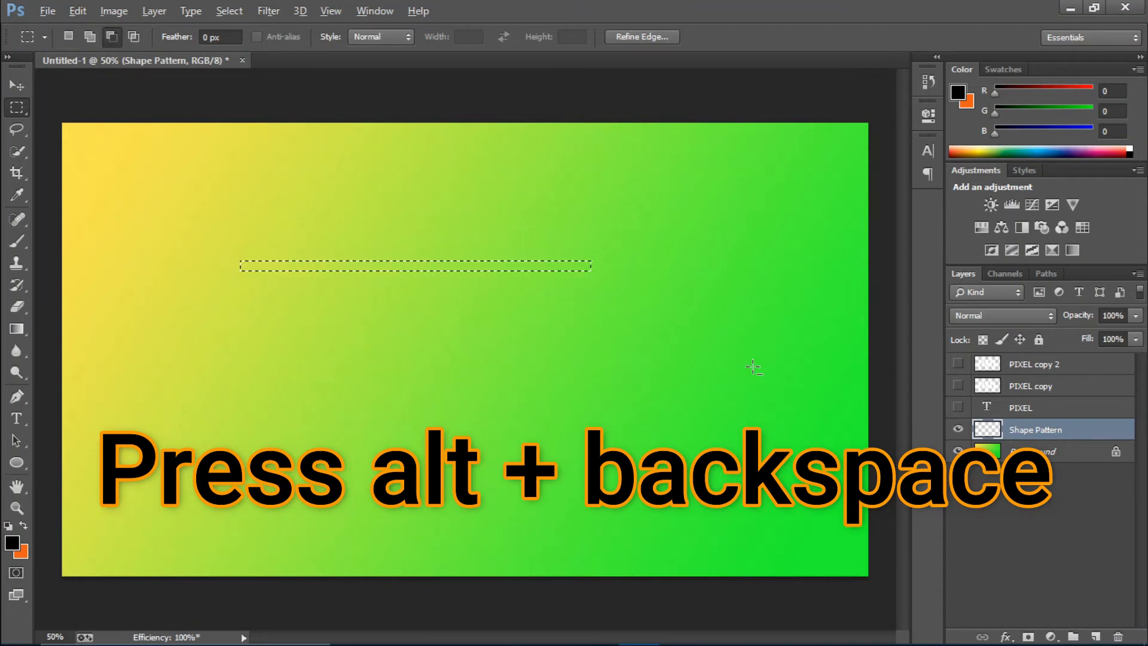
key("alt+BackSpace")
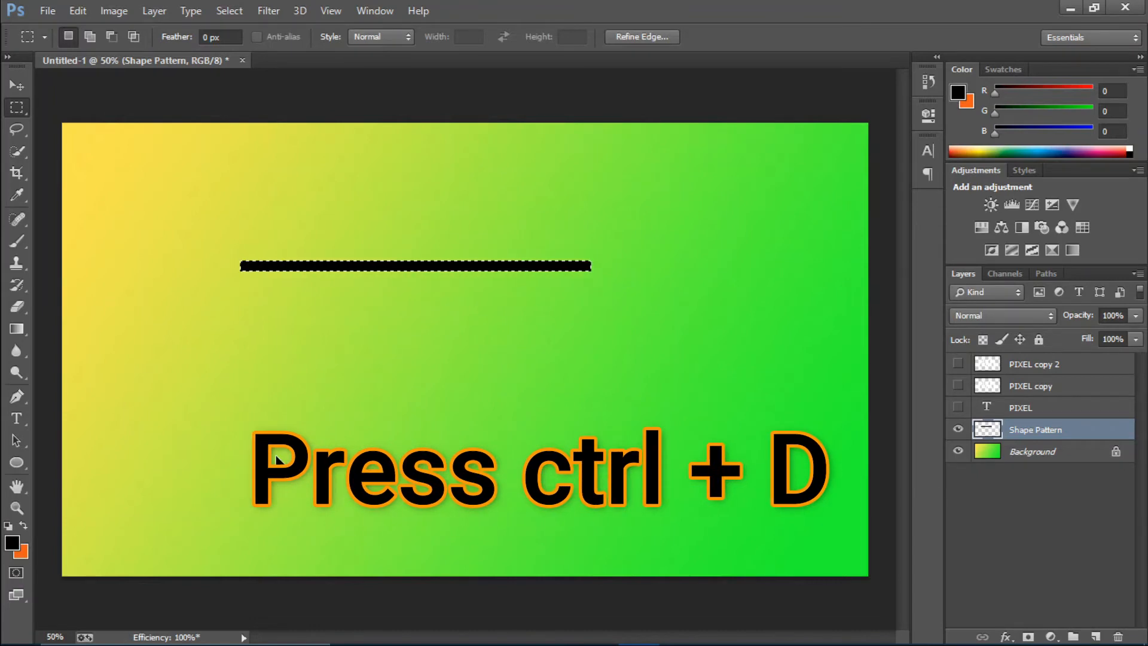
key("ctrl+d")
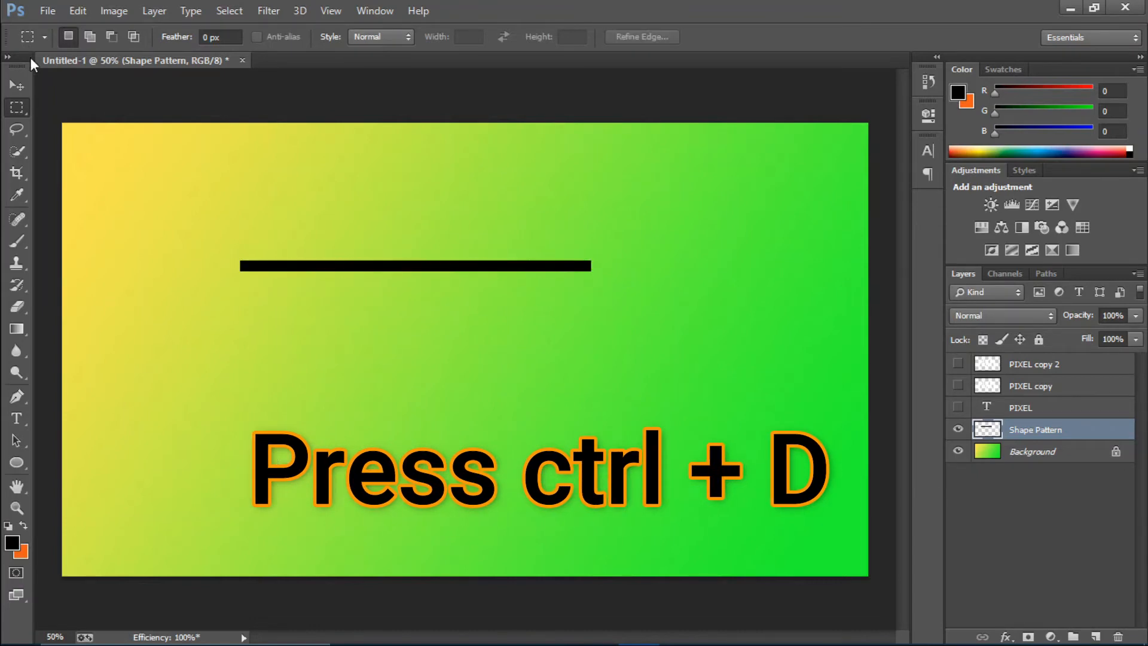
Rotate the black bar by -17.65 degrees so it slants upward to the right, and apply the transform
left_click(16, 86)
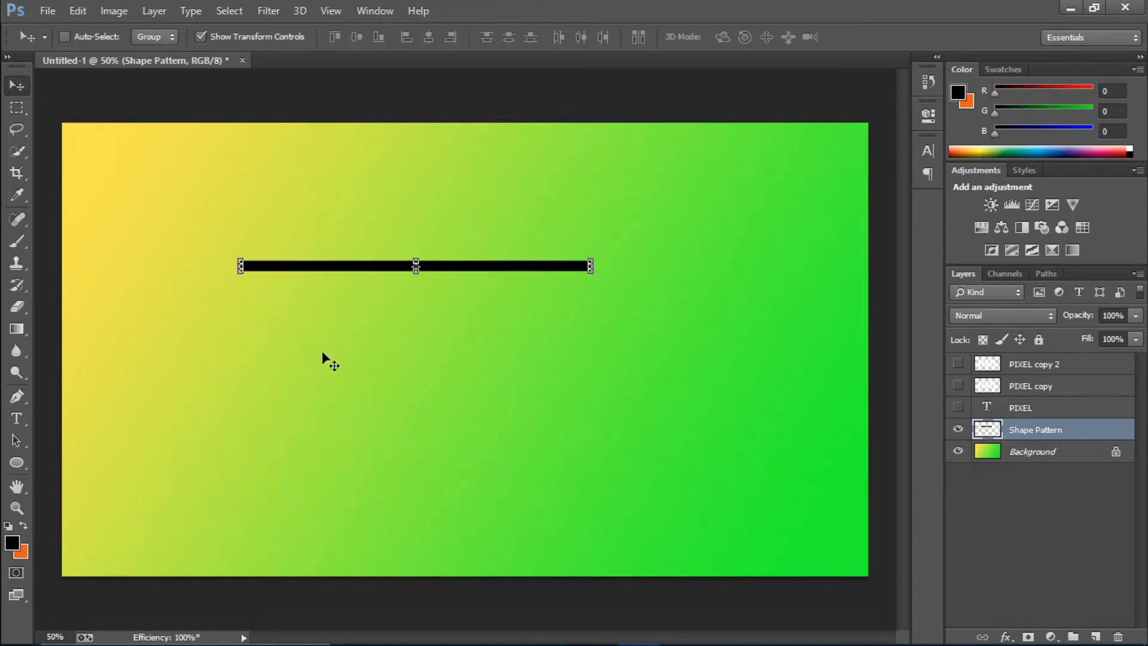
left_click(237, 282)
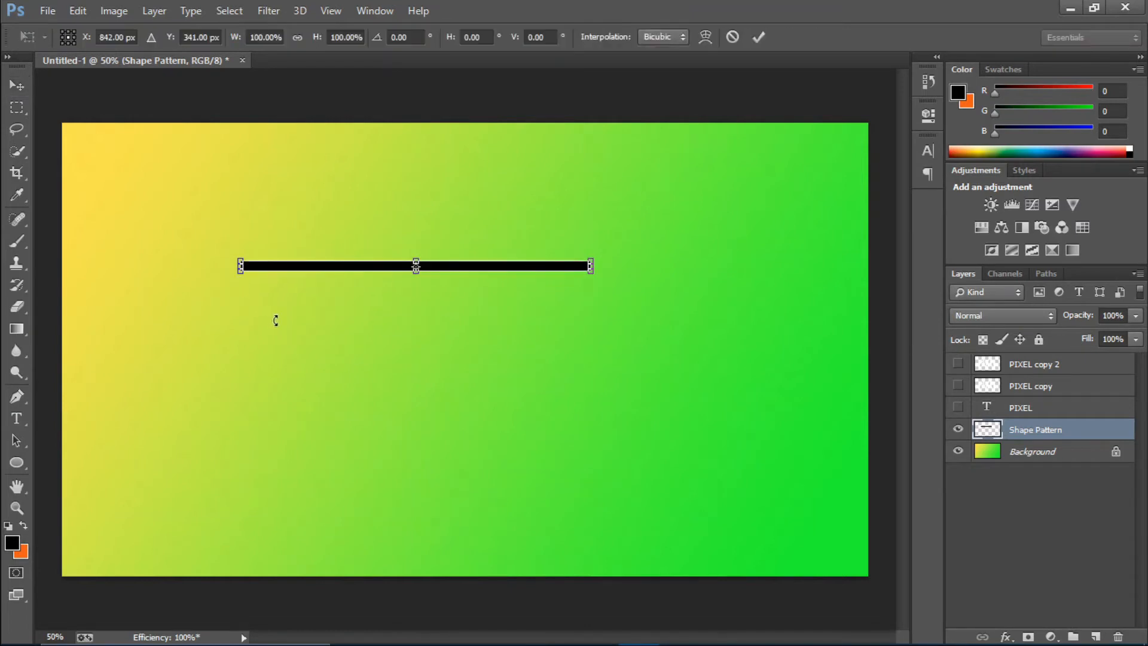
left_click_drag(275, 321, 275, 323)
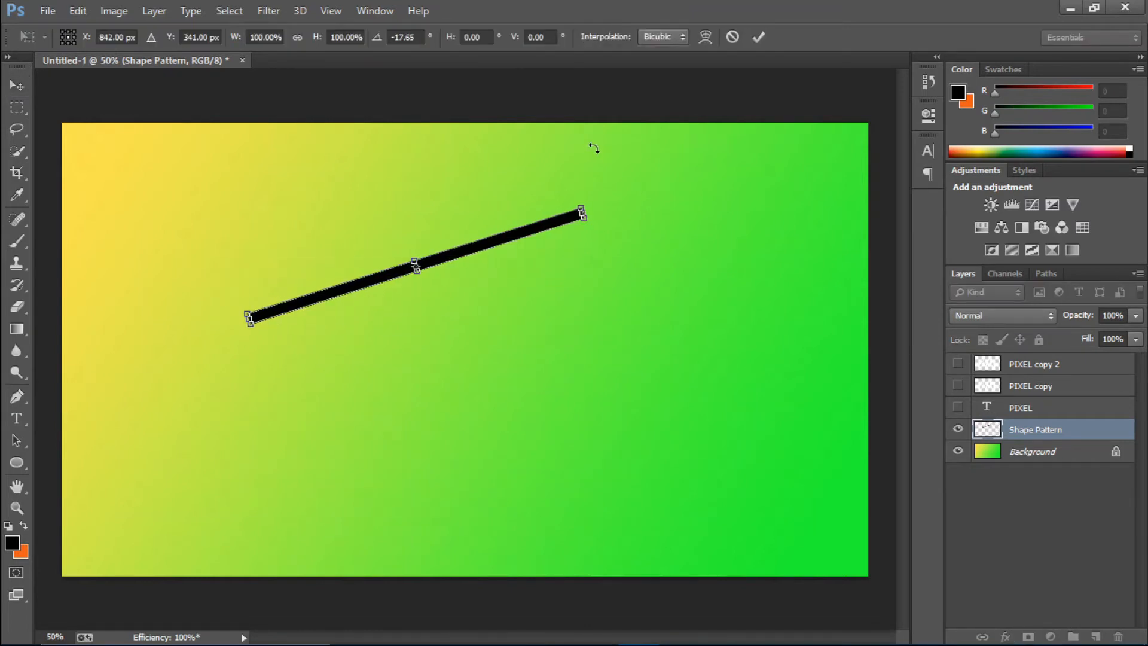
left_click(759, 36)
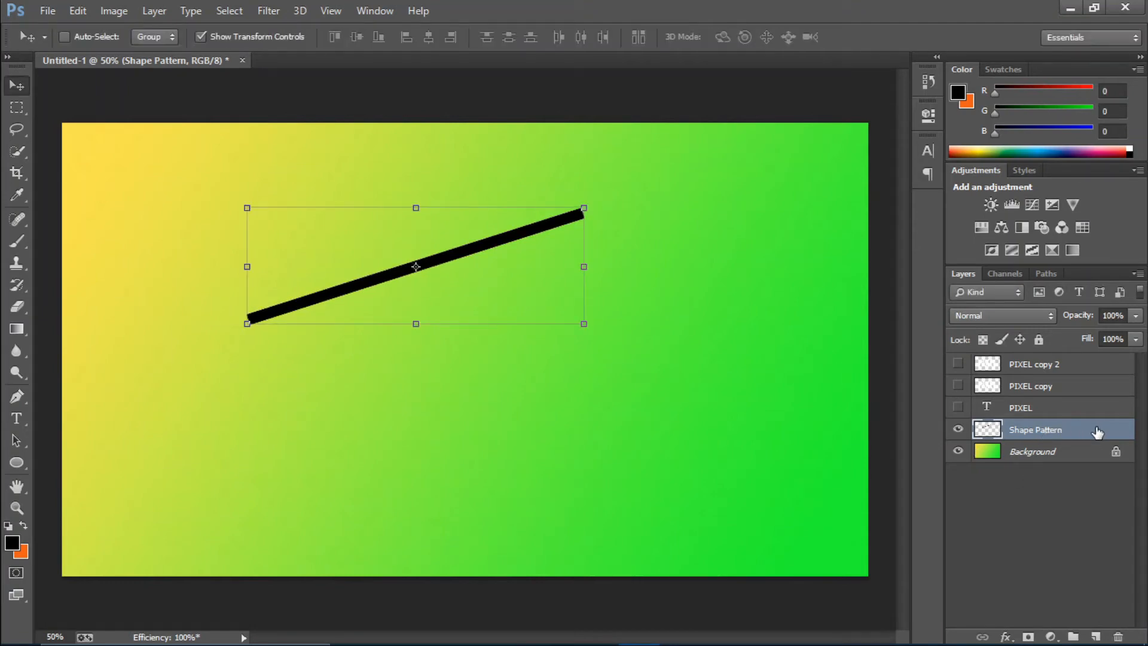
Duplicate the slanted bar layer twice, placing each copy parallel just above the previous bar with a narrow, even gap
key("ctrl+j")
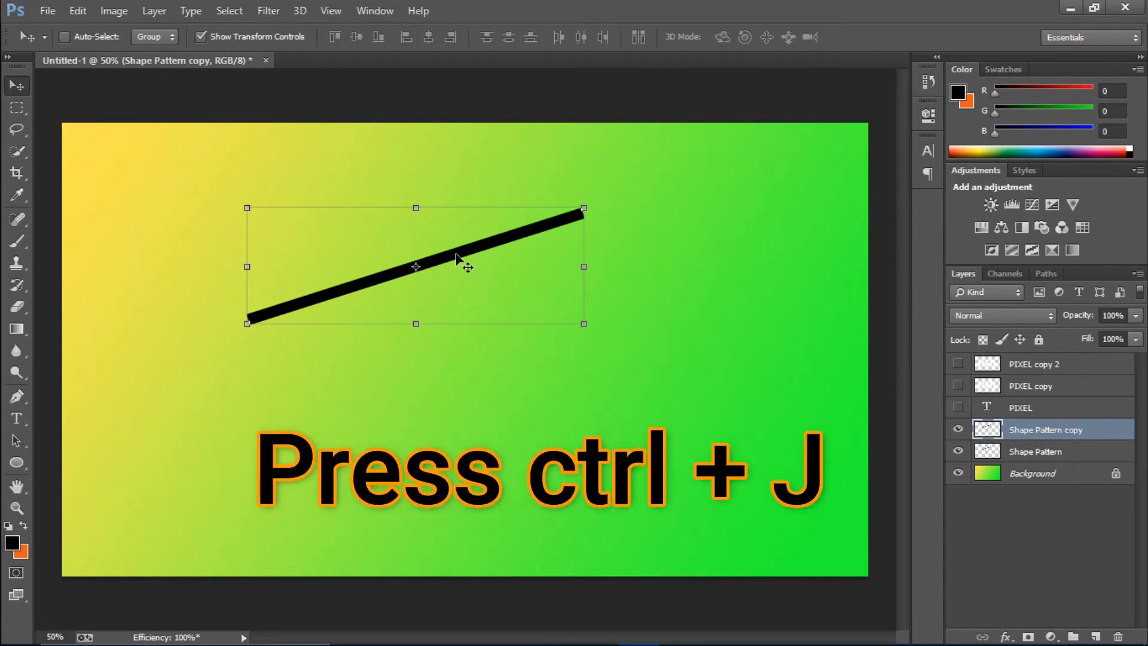
left_click_drag(455, 254, 450, 235)
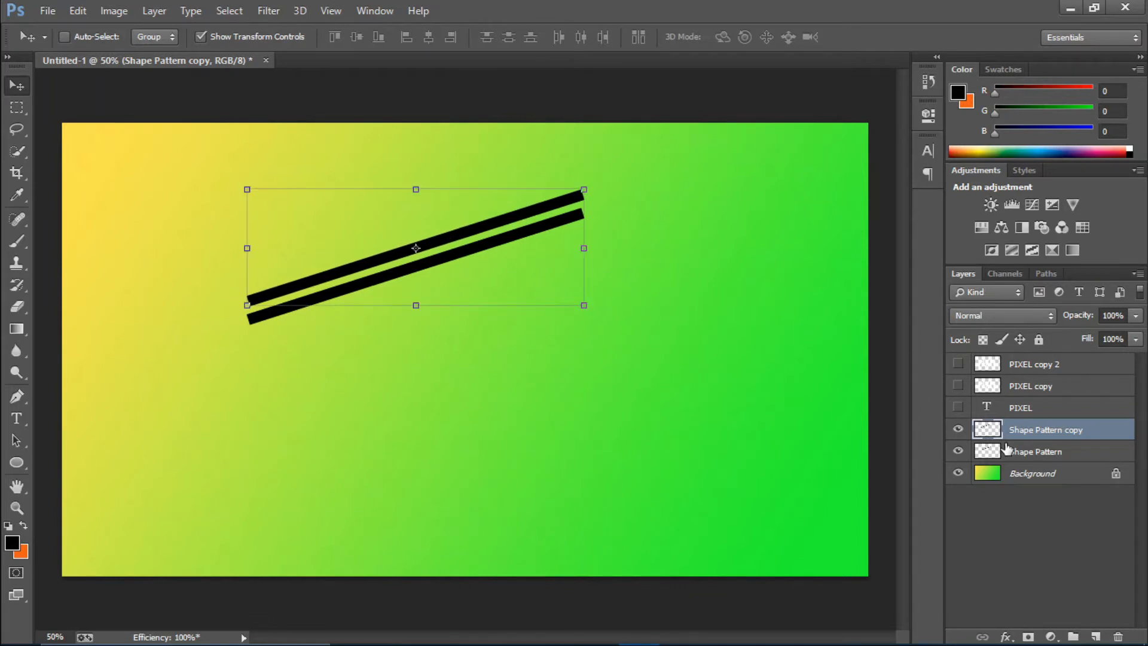
key("ctrl+j")
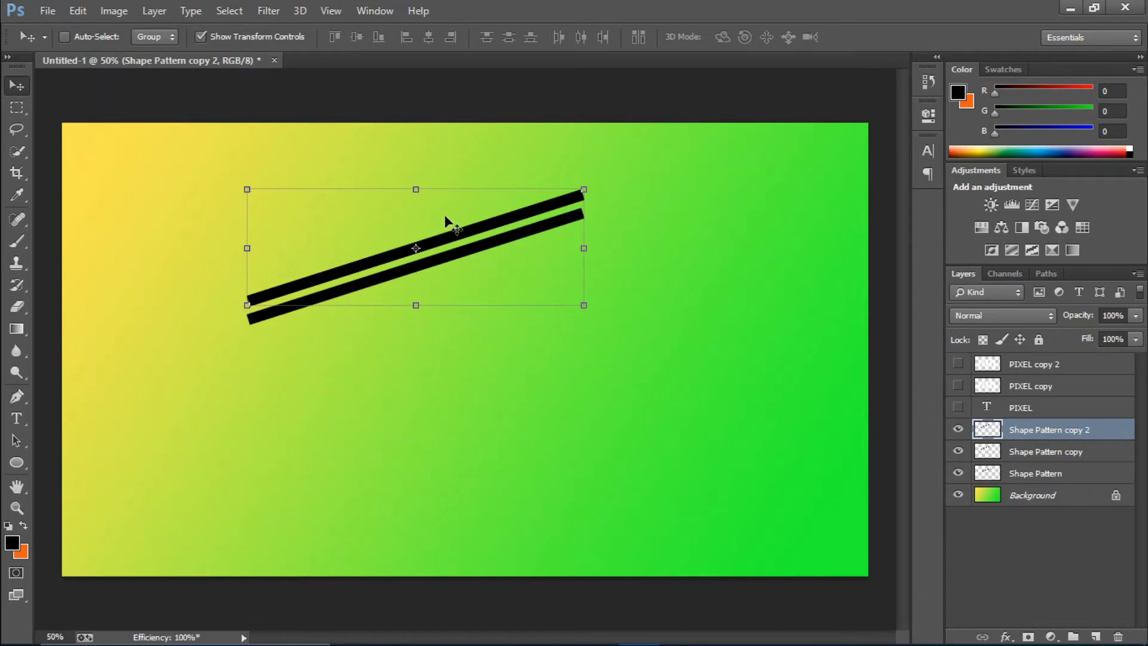
left_click_drag(444, 213, 443, 220)
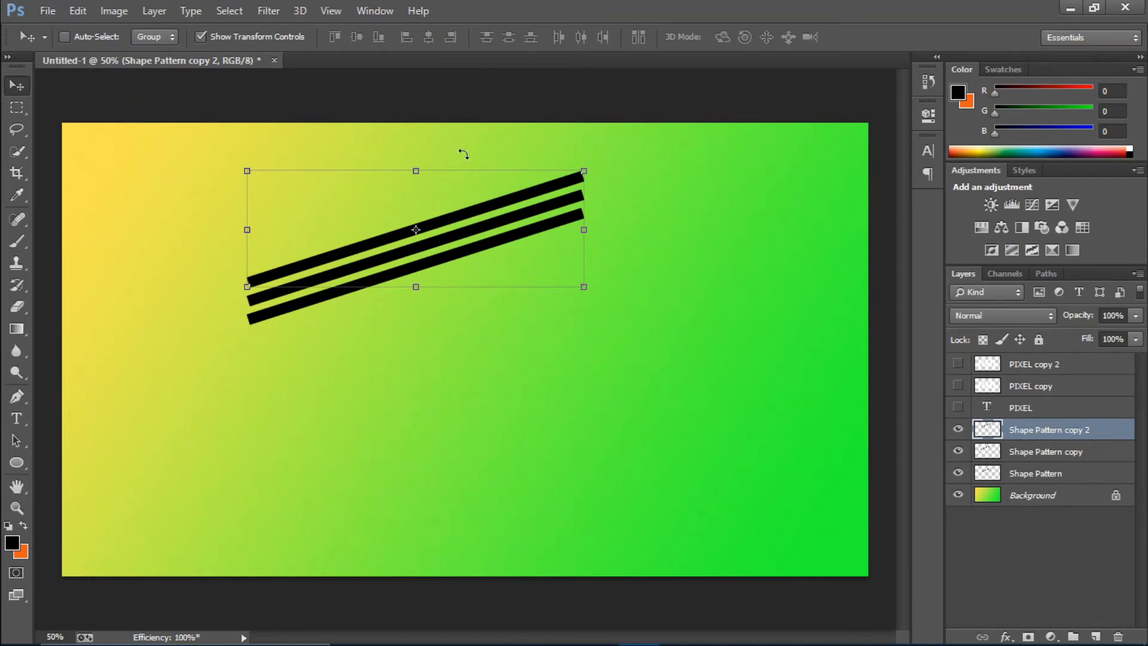
Group the three Shape Pattern layers and duplicate the group twice, stacking the copies below to form nine evenly spaced parallel bars
left_click(1036, 474, "shift")
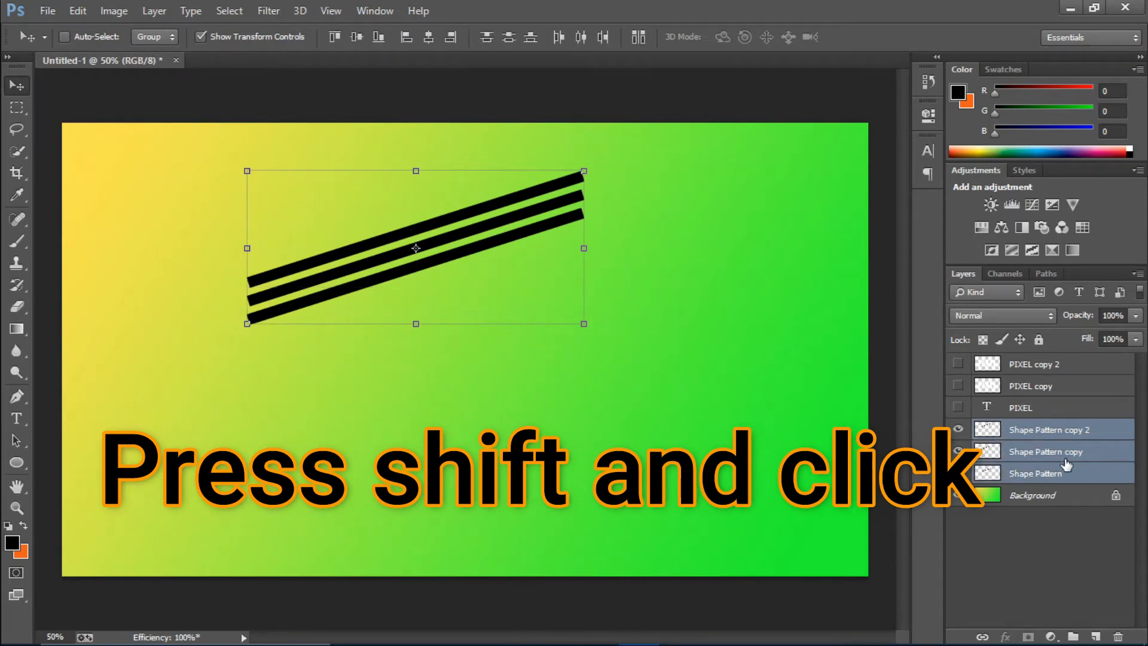
key("ctrl+g")
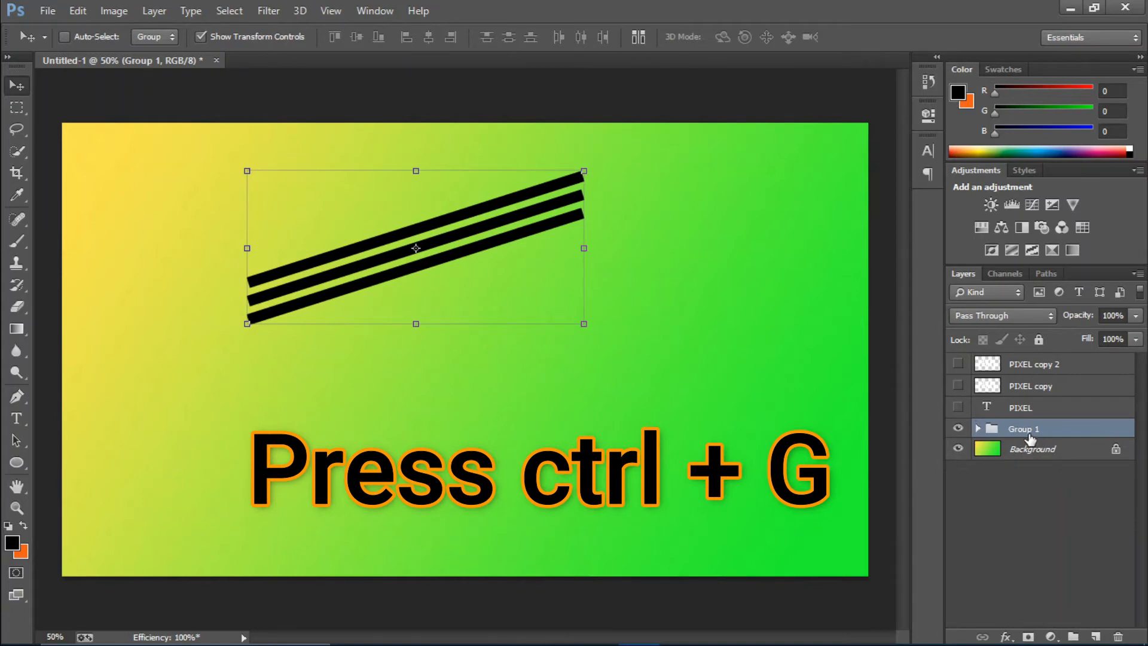
key("ctrl+j")
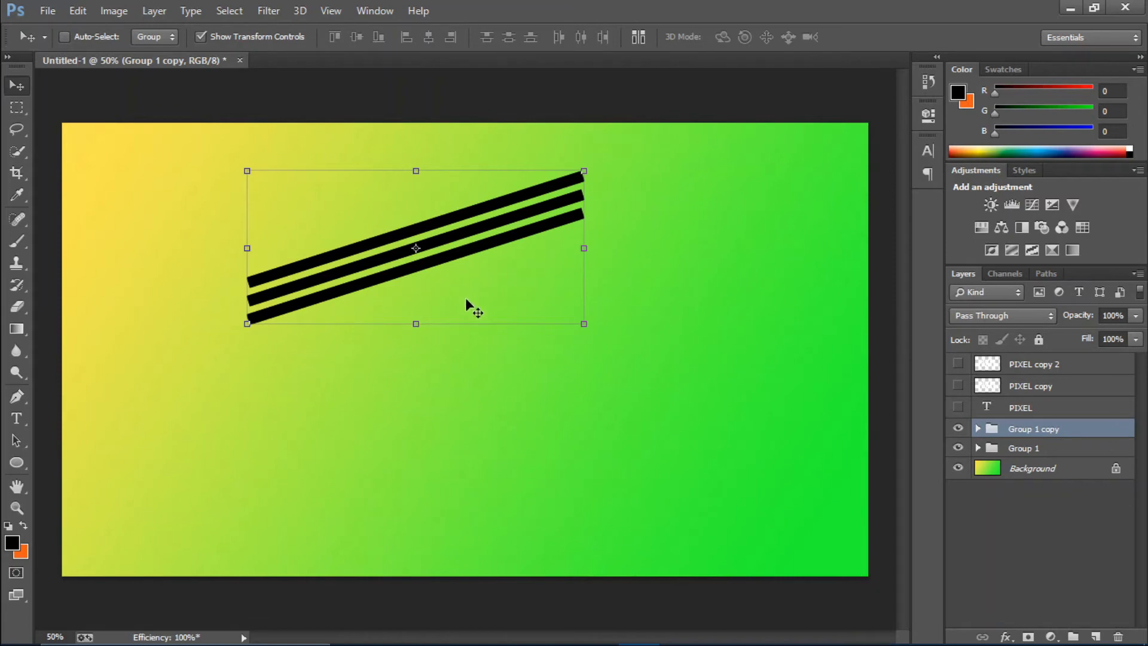
left_click_drag(465, 303, 461, 293)
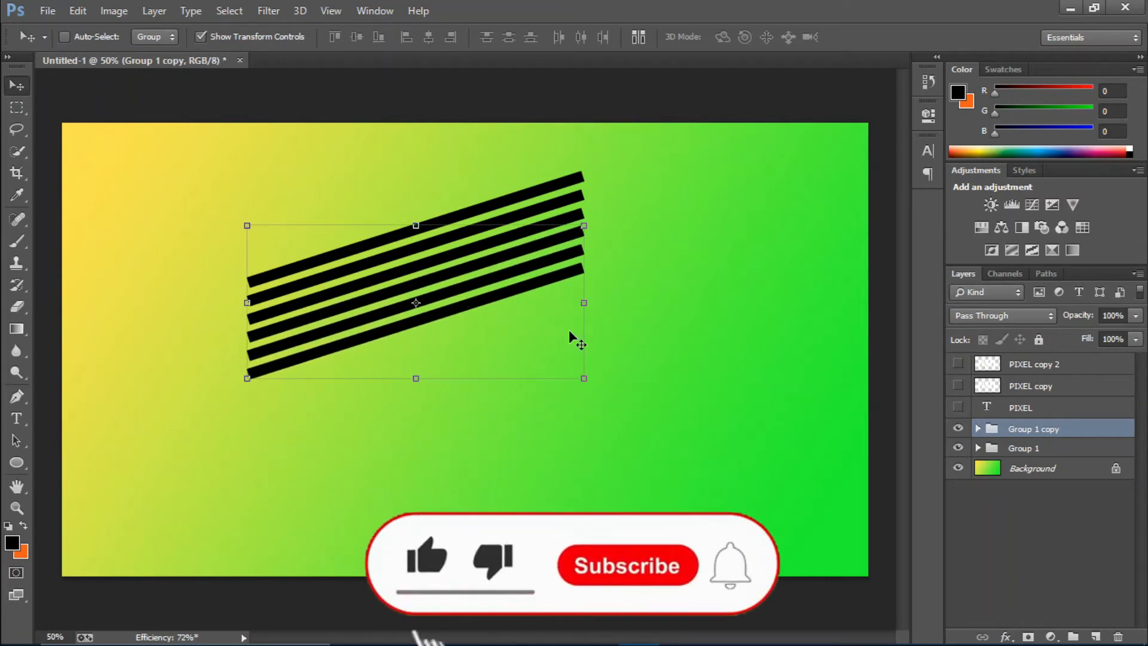
key("ctrl+j")
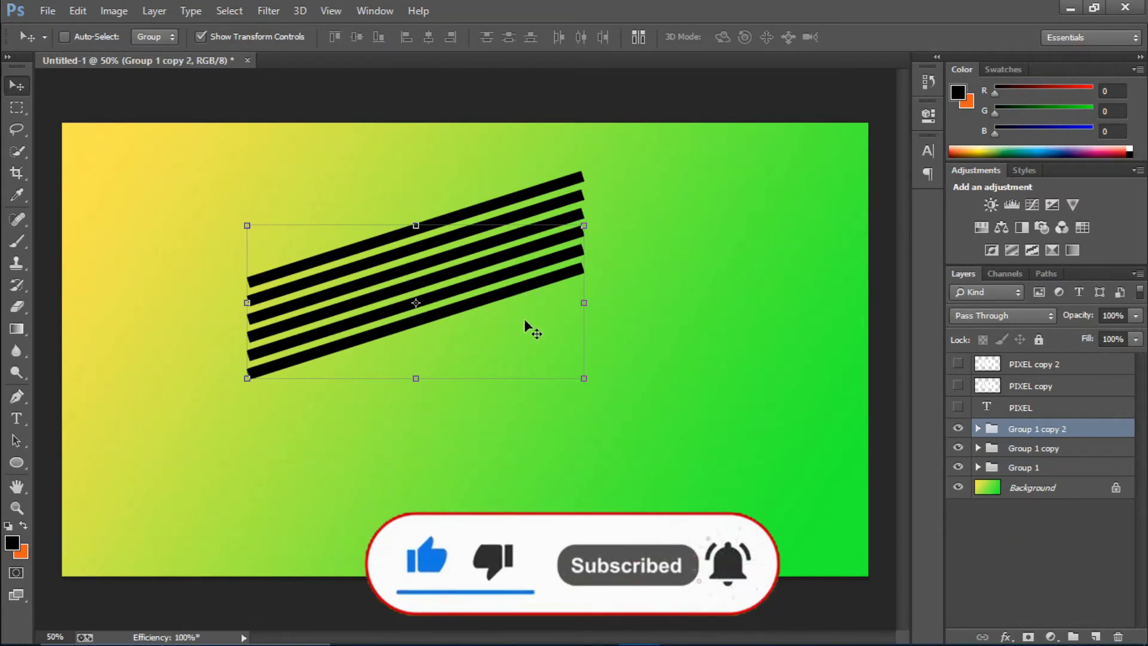
mouse_move(524, 318)
left_mouse_down()
mouse_move(525, 360)
mouse_move(521, 330)
left_mouse_up()
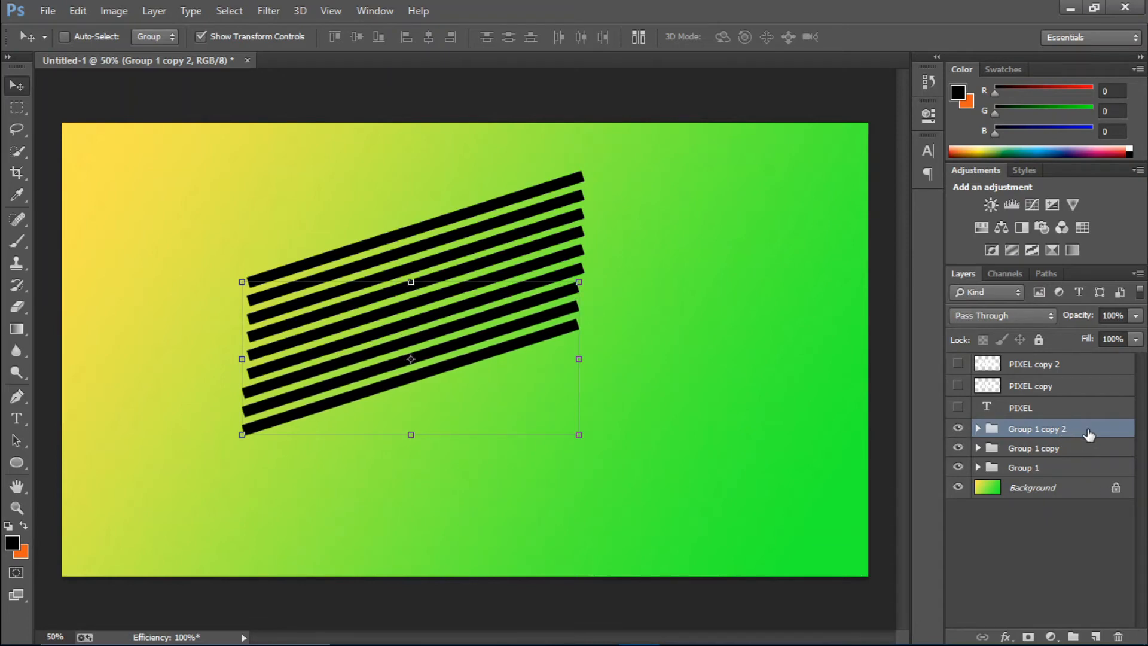
Merge the three bar groups into one layer and move it to the top of the layer stack, above PIXEL copy 2
left_click(1053, 472, "shift")
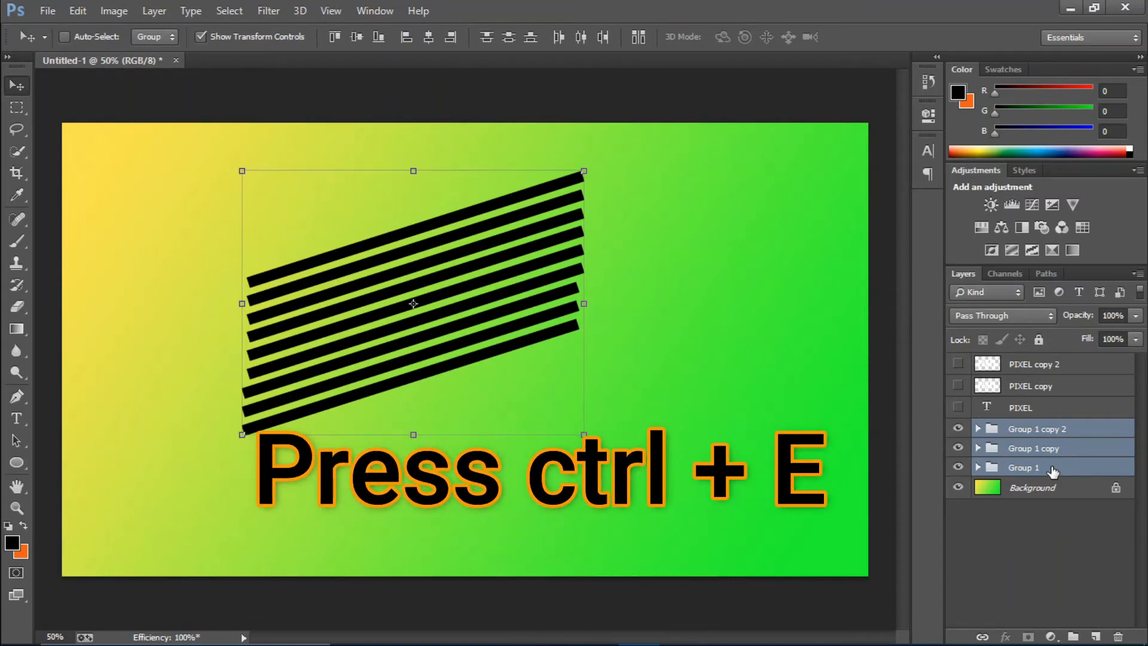
key("ctrl+e")
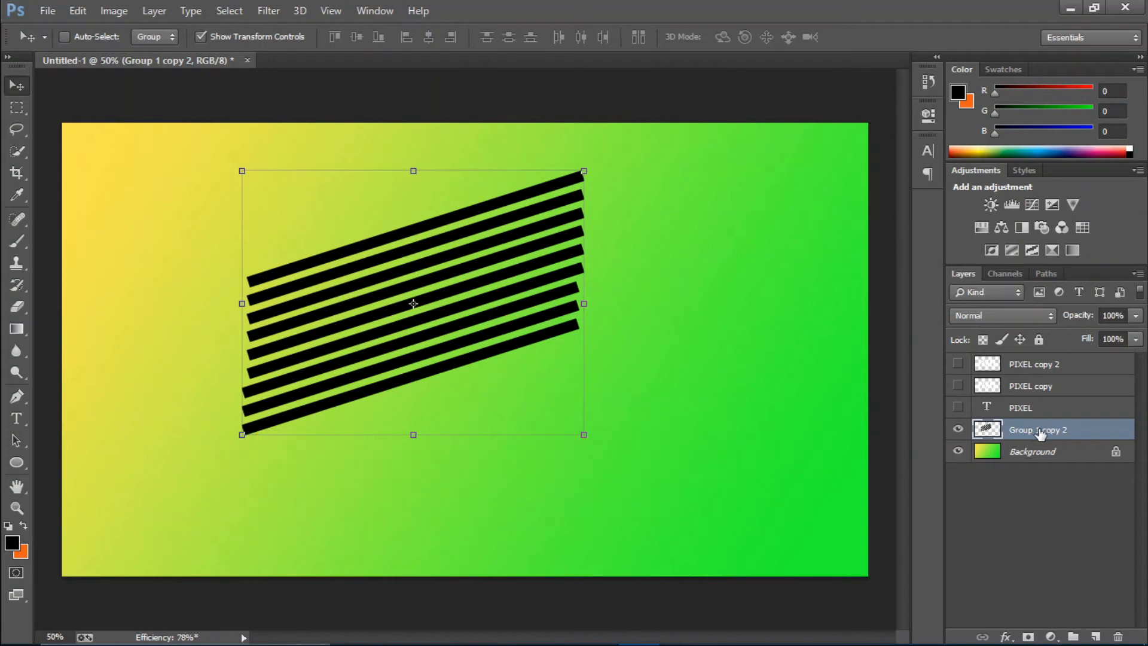
left_click_drag(1040, 433, 1046, 365)
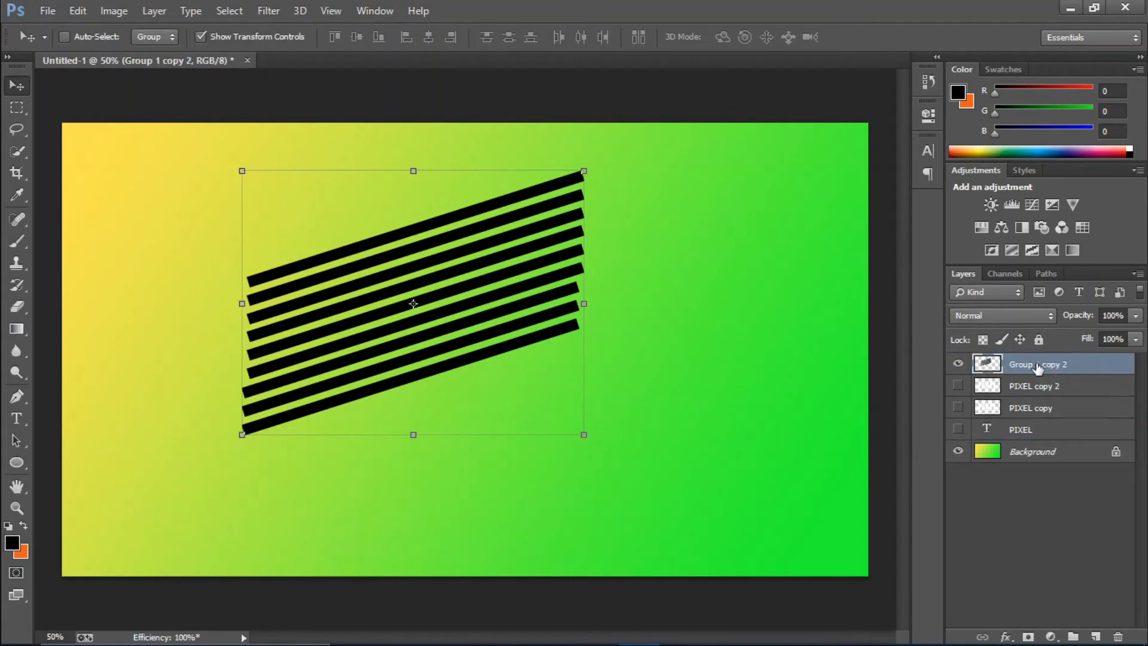
Show PIXEL copy 2 and scale the merged bar layer proportionally to about 227%, positioning it across the whole word
left_click(958, 386)
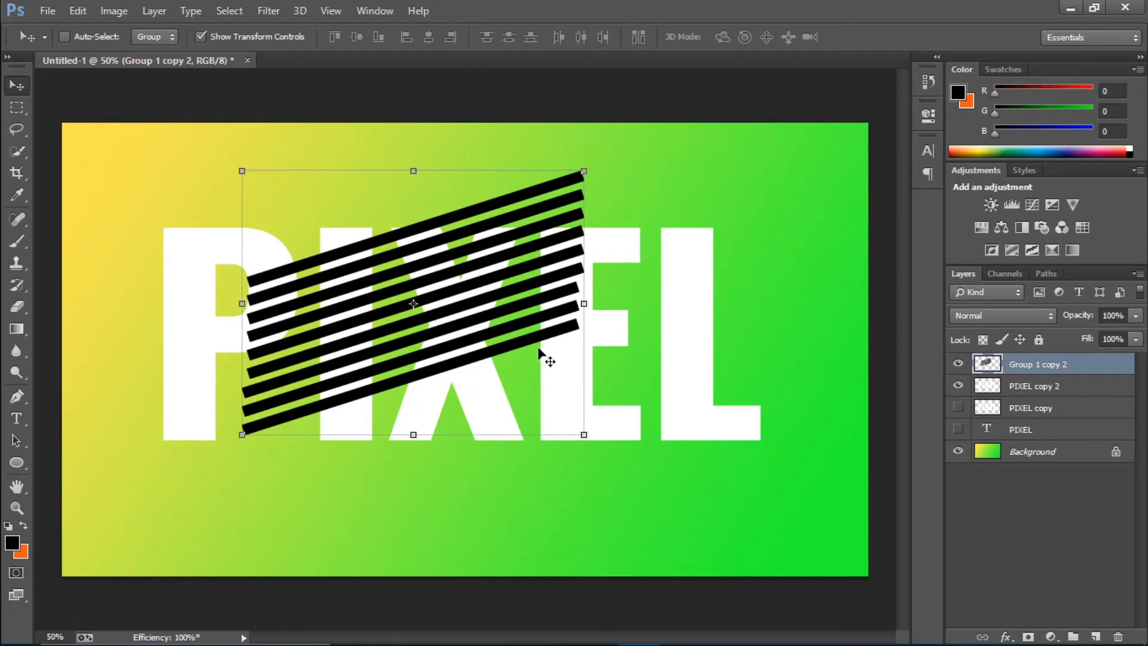
key("ctrl+t")
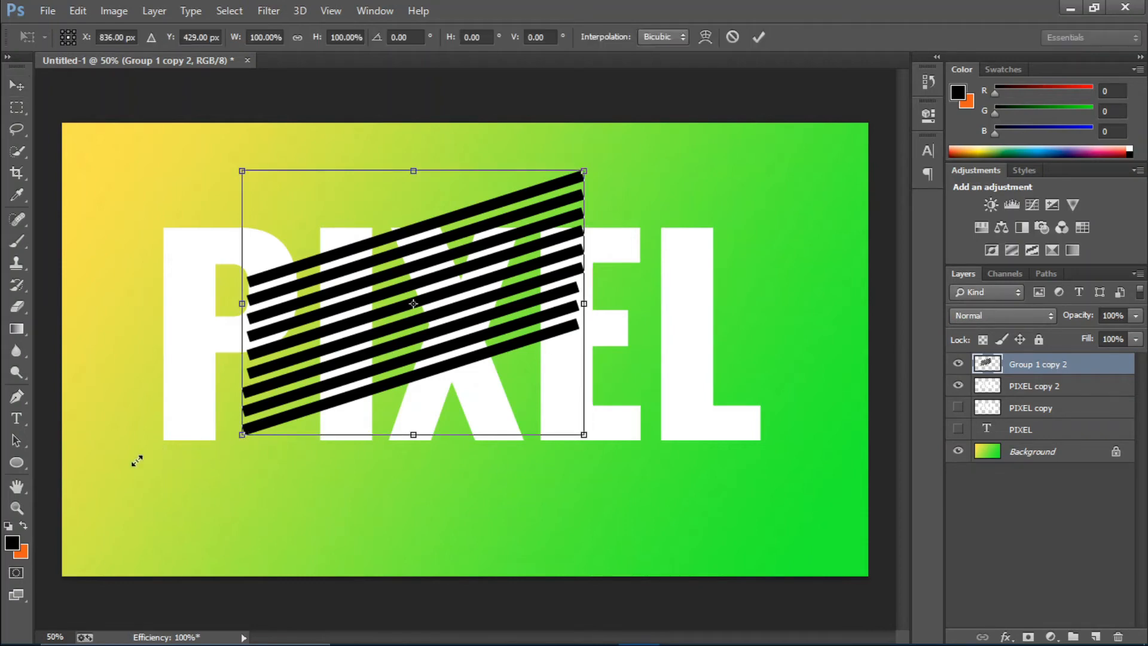
left_click_drag(137, 460, 58, 493)
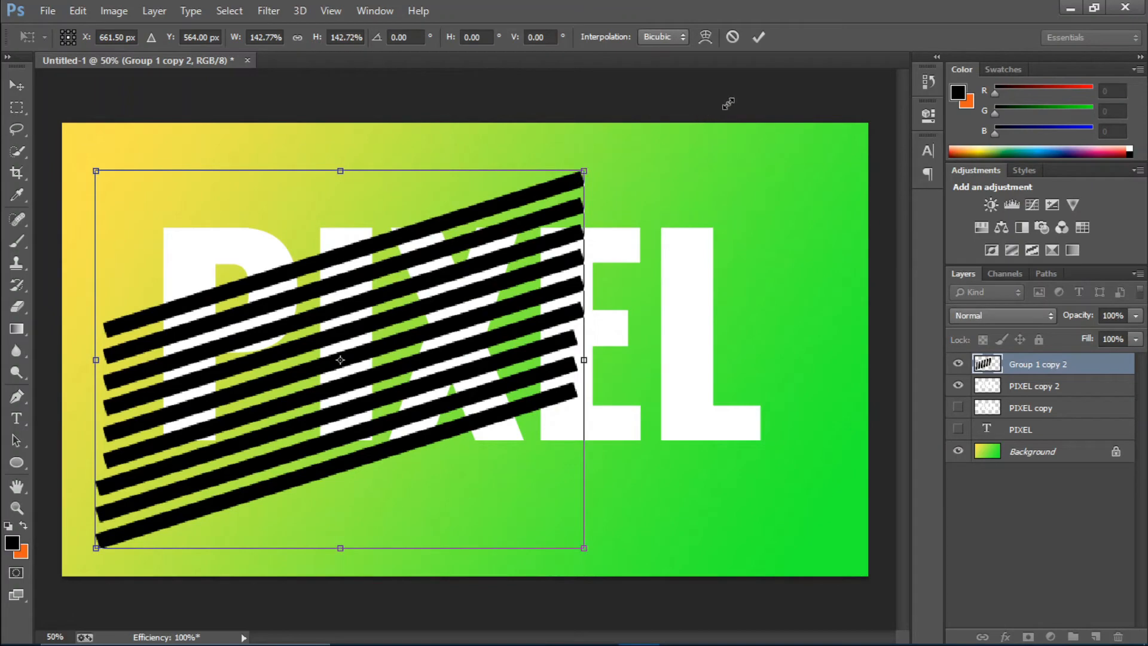
left_click_drag(728, 103, 795, 77)
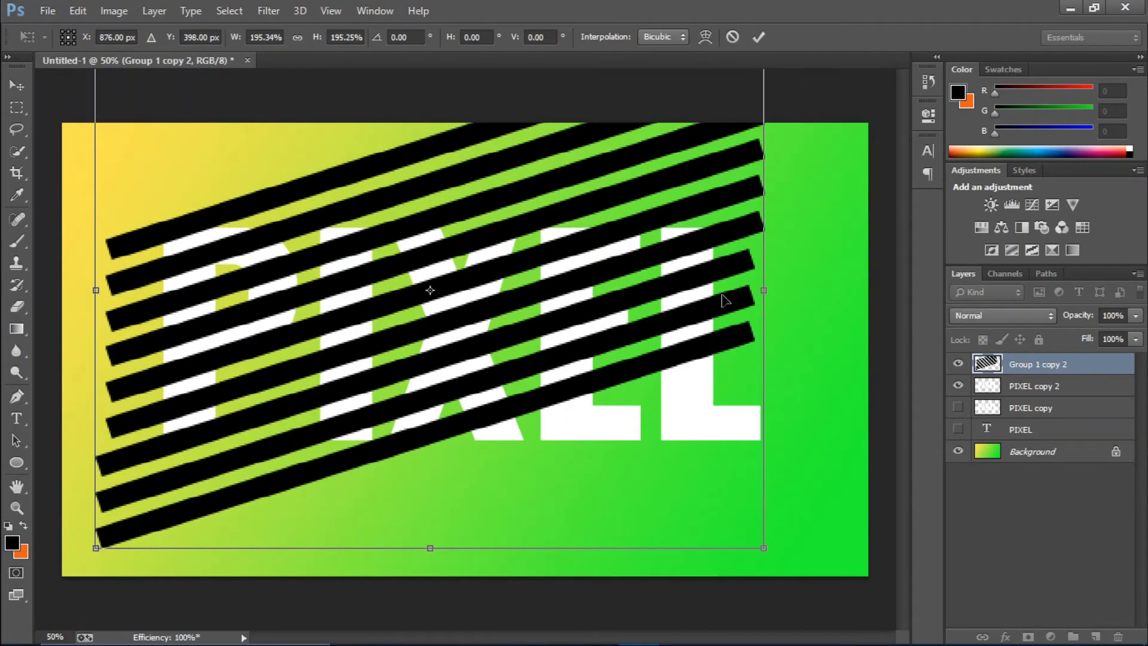
key("ctrl+minus")
key("ctrl+minus")
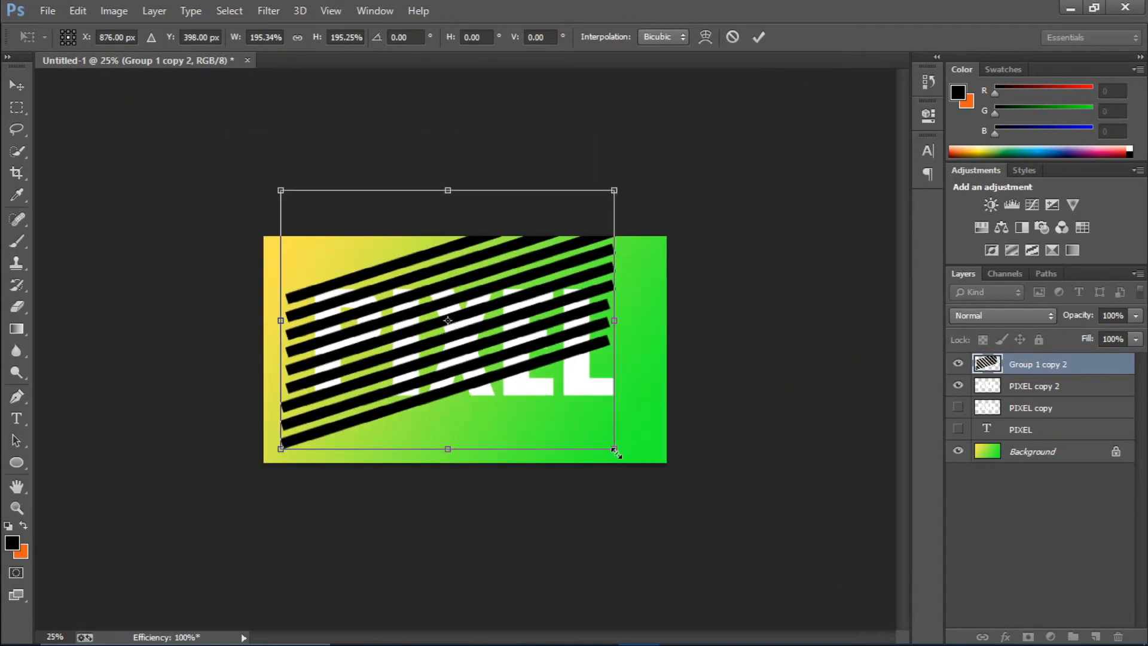
left_click_drag(663, 489, 667, 490)
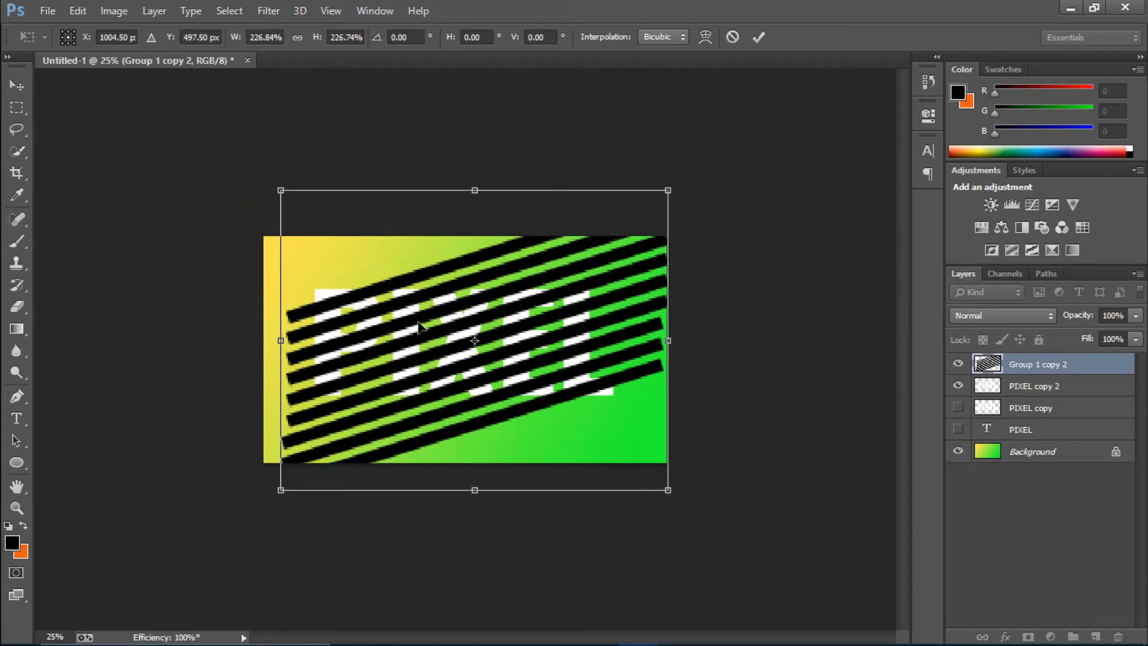
mouse_move(418, 326)
left_mouse_down()
mouse_move(423, 308)
mouse_move(420, 335)
left_mouse_up()
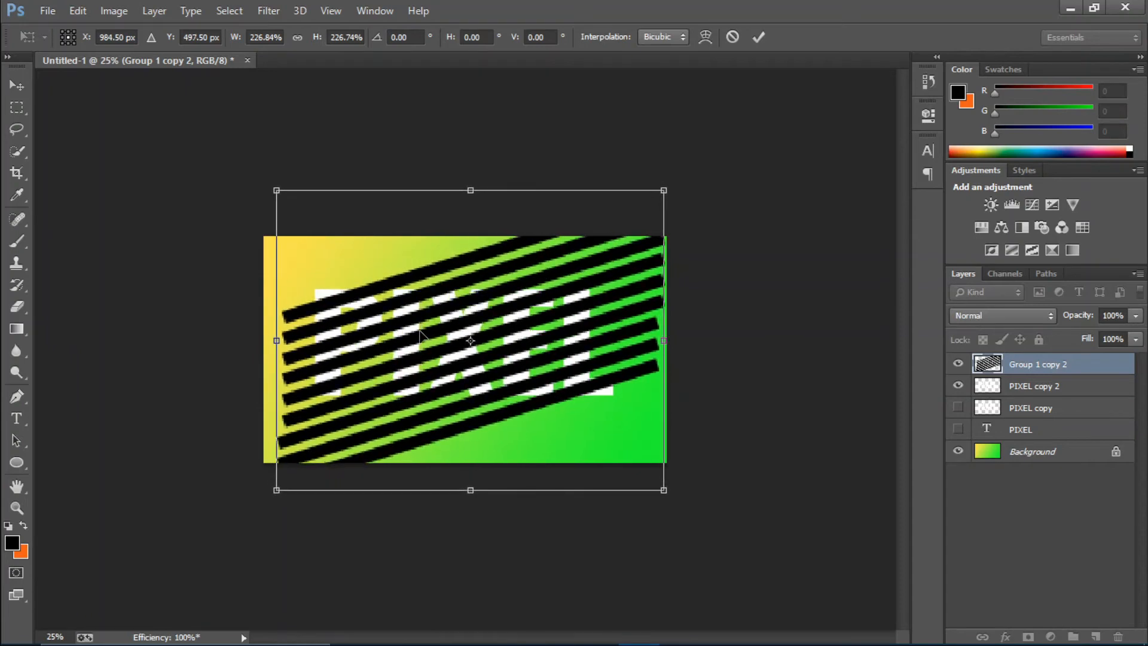
left_click(758, 37)
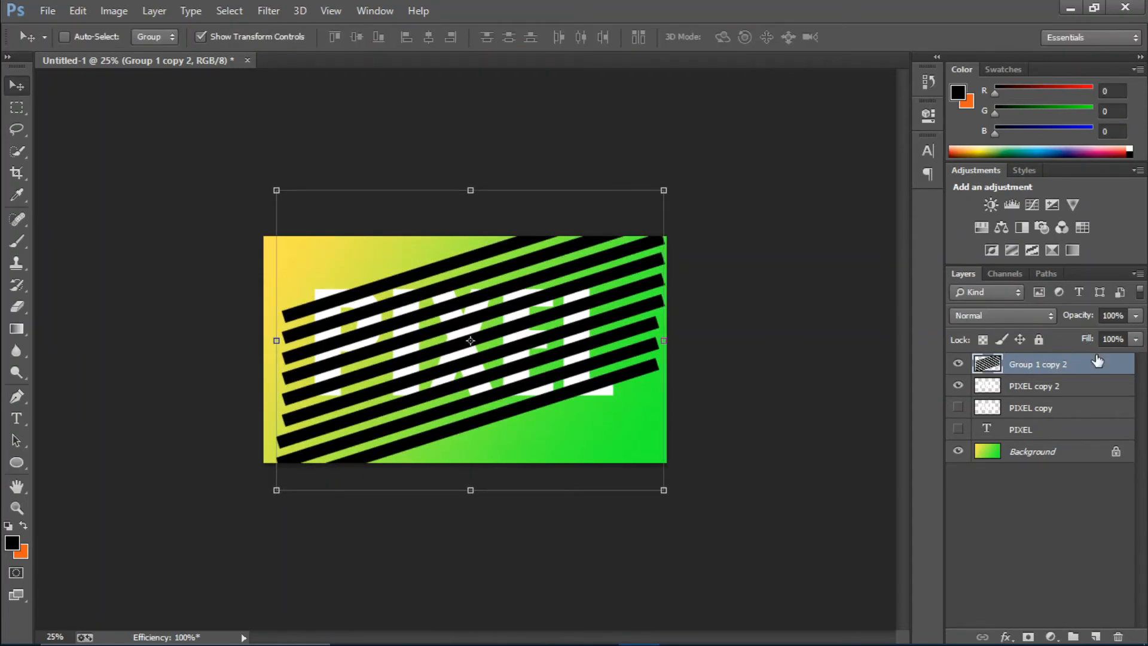
Clip the bar layer to PIXEL copy 2 with a clipping mask so the stripes fill only the letters
right_click(1097, 360)
left_click(808, 331)
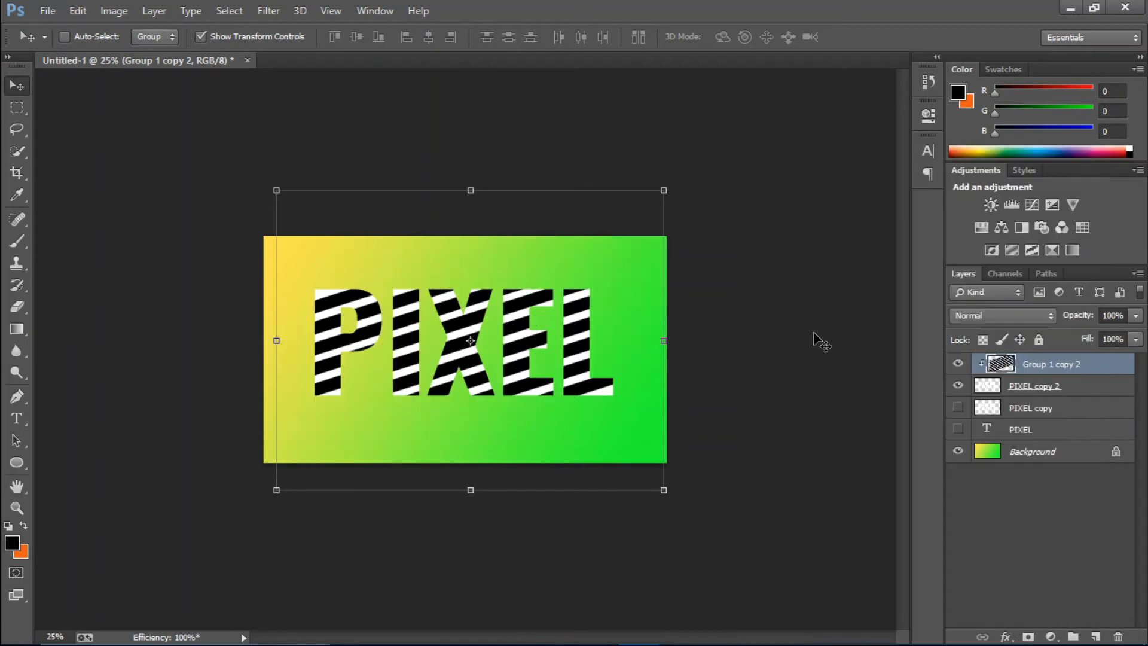
key("ctrl+plus")
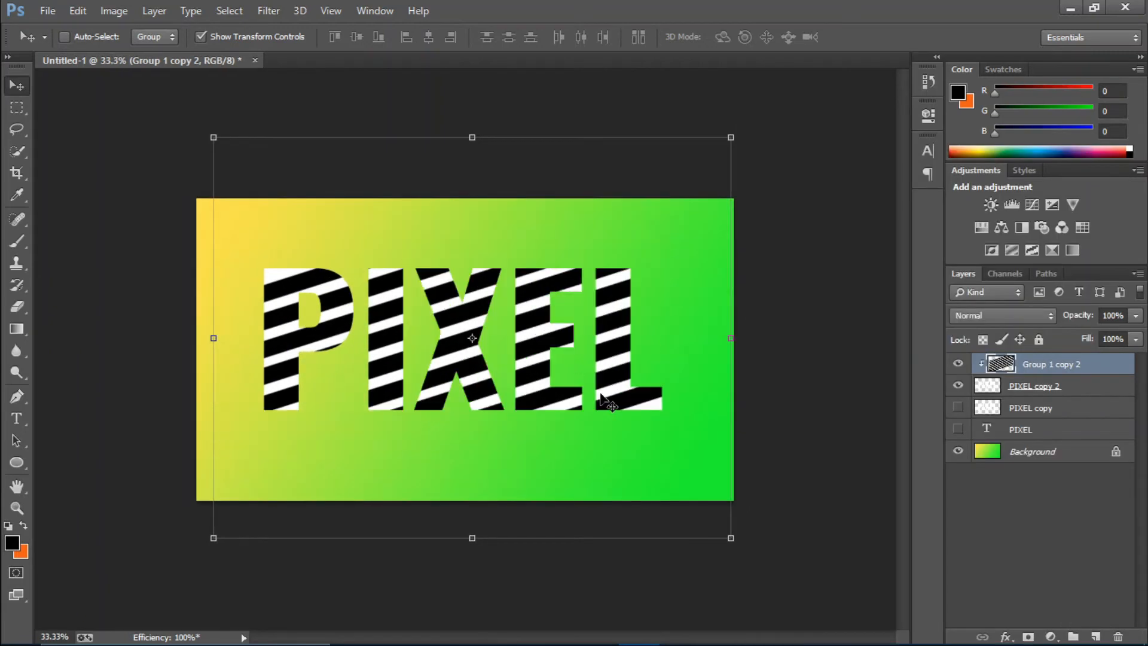
key("ctrl+plus")
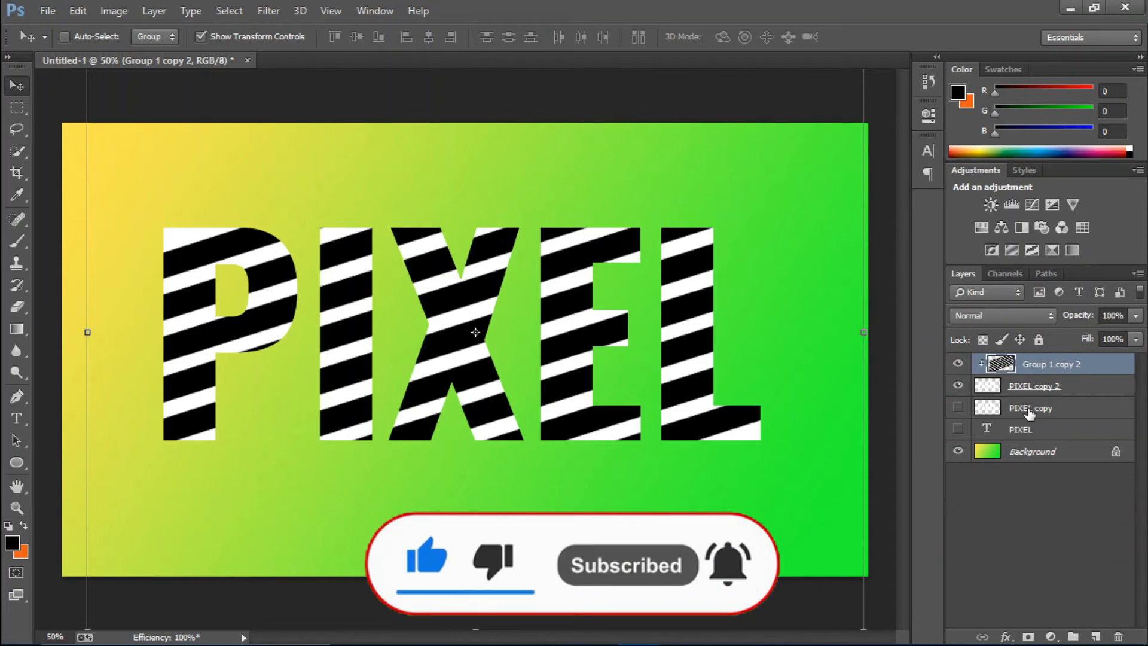
Add a drop shadow to the PIXEL copy 2 layer with distance 23 px, spread 6% and size 13 px
left_click(1080, 392)
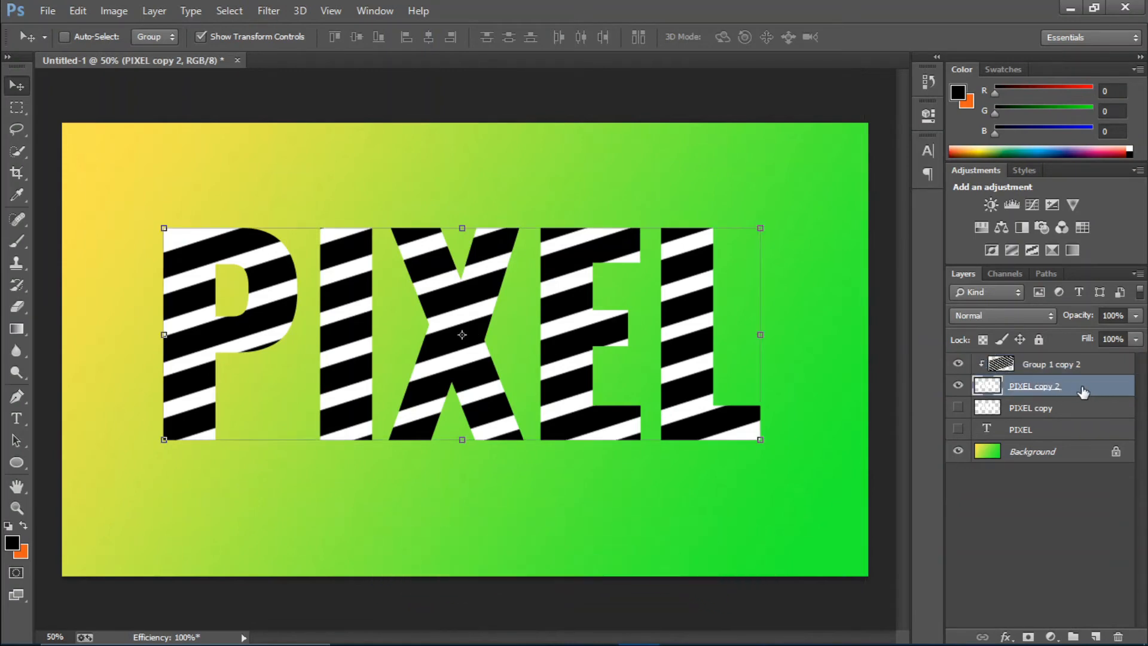
left_click(1006, 635)
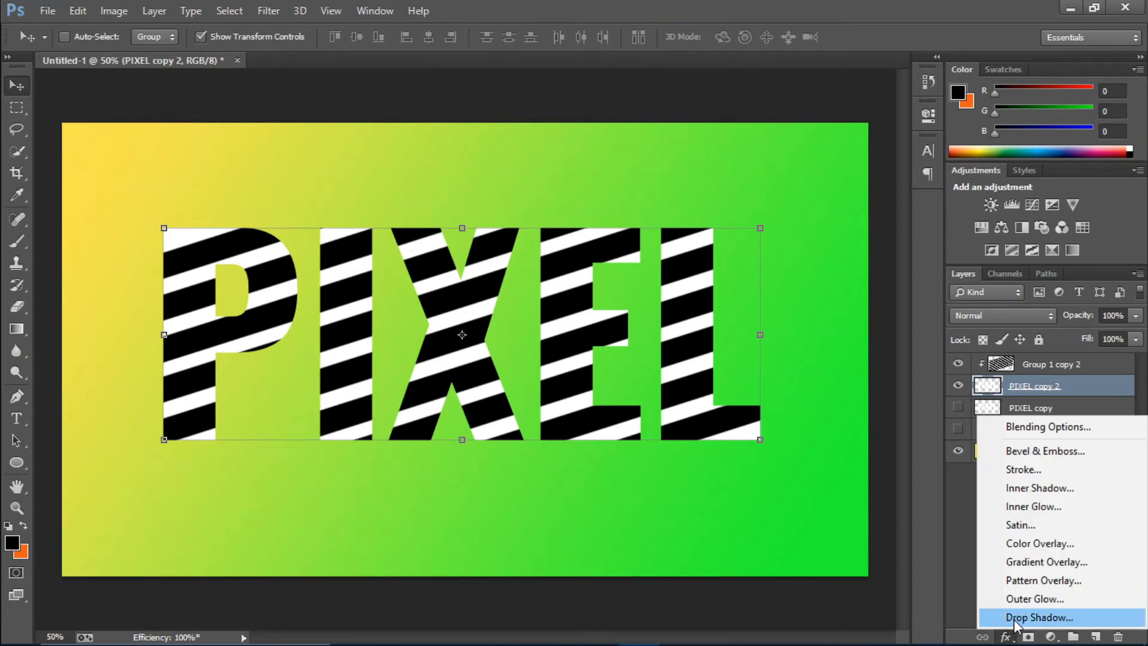
left_click(1026, 618)
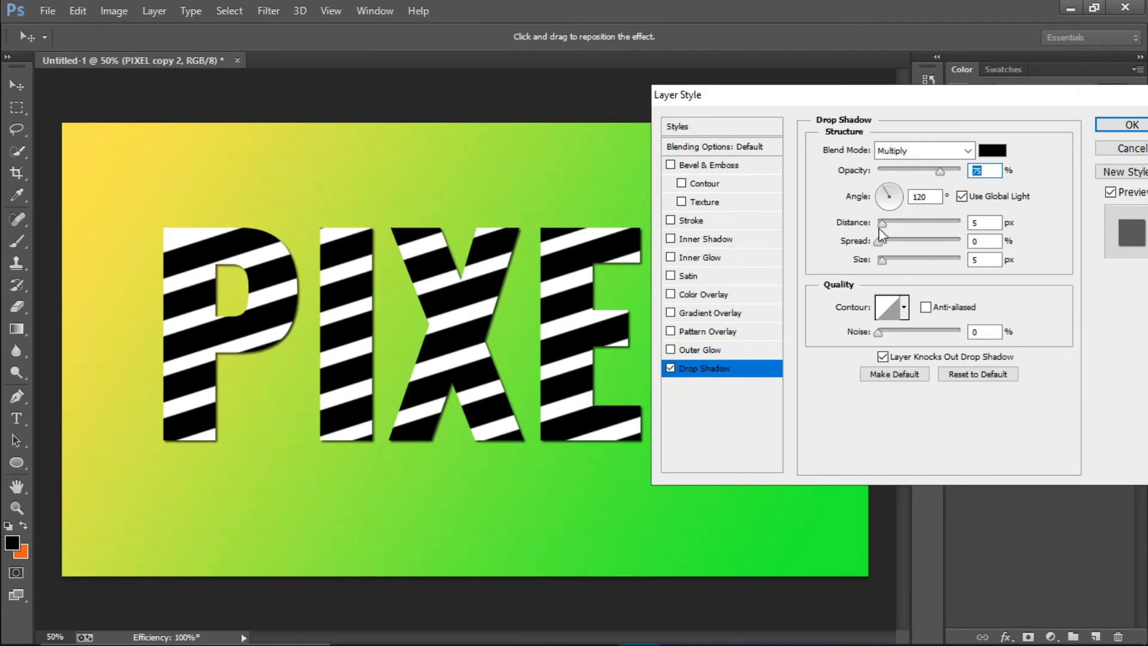
left_click_drag(882, 225, 890, 261)
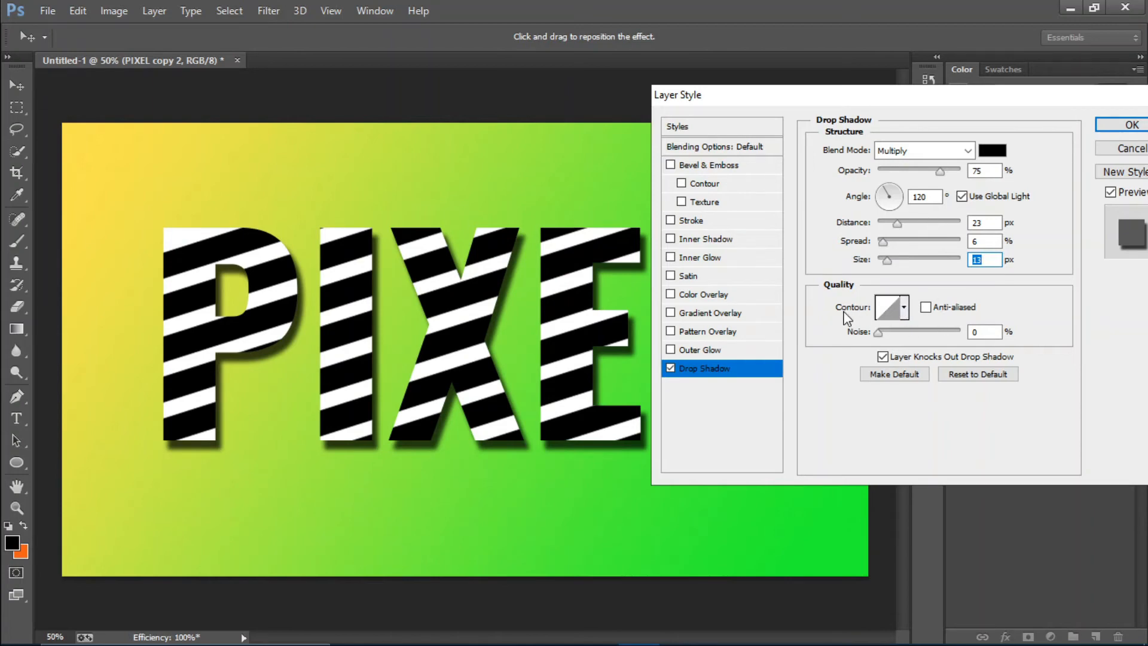
Try several contour presets for the PIXEL copy 2 drop shadow and apply the narrow single-peak contour
left_click(904, 309)
left_click(840, 351)
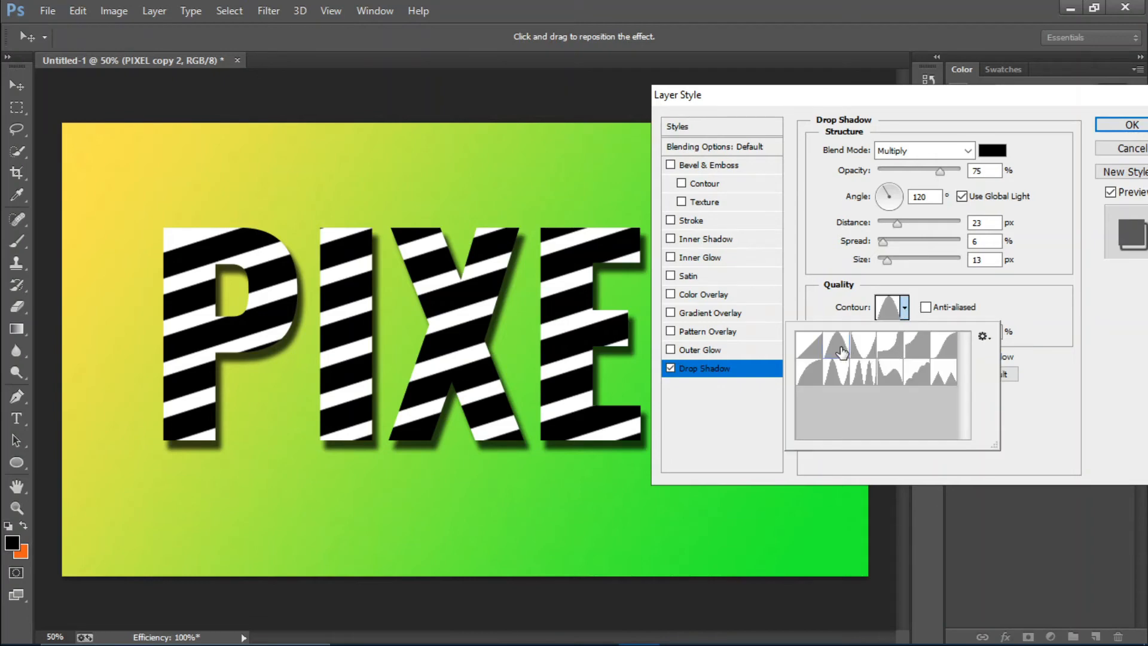
left_click(856, 353)
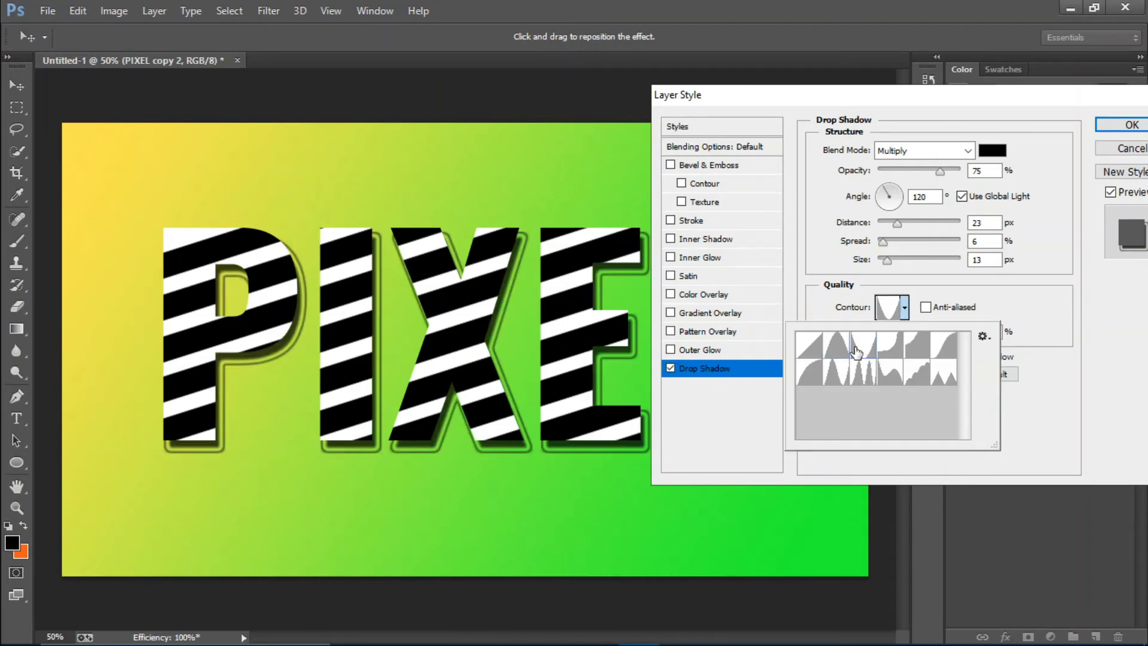
left_click(891, 350)
left_click(921, 350)
left_click(941, 352)
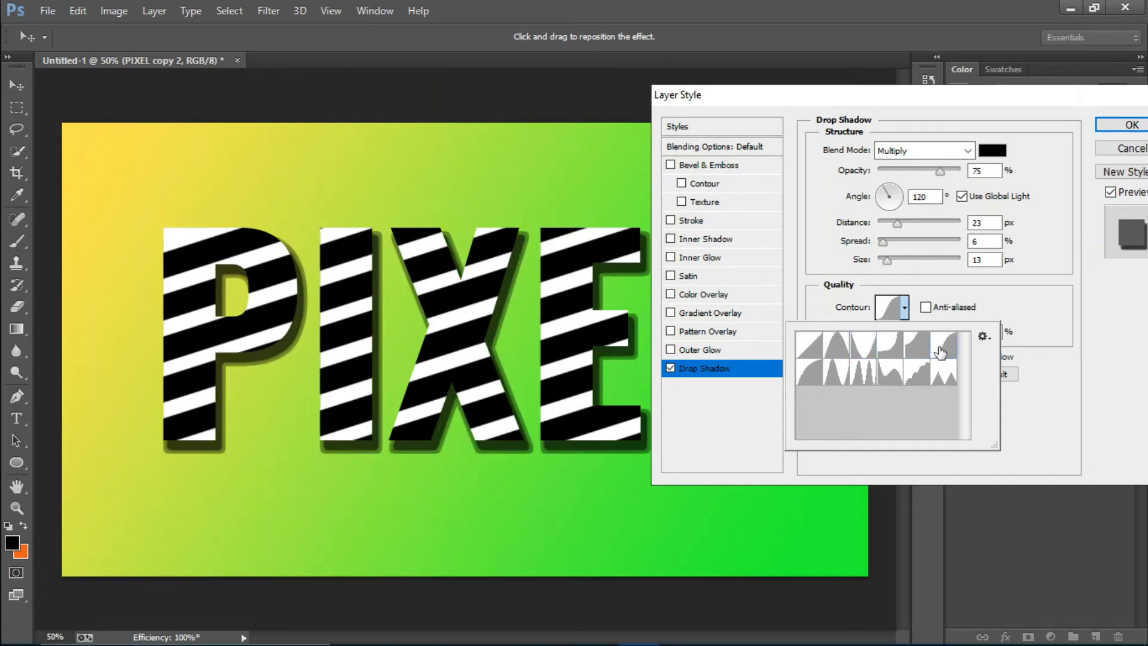
left_click(823, 372)
left_click(836, 373)
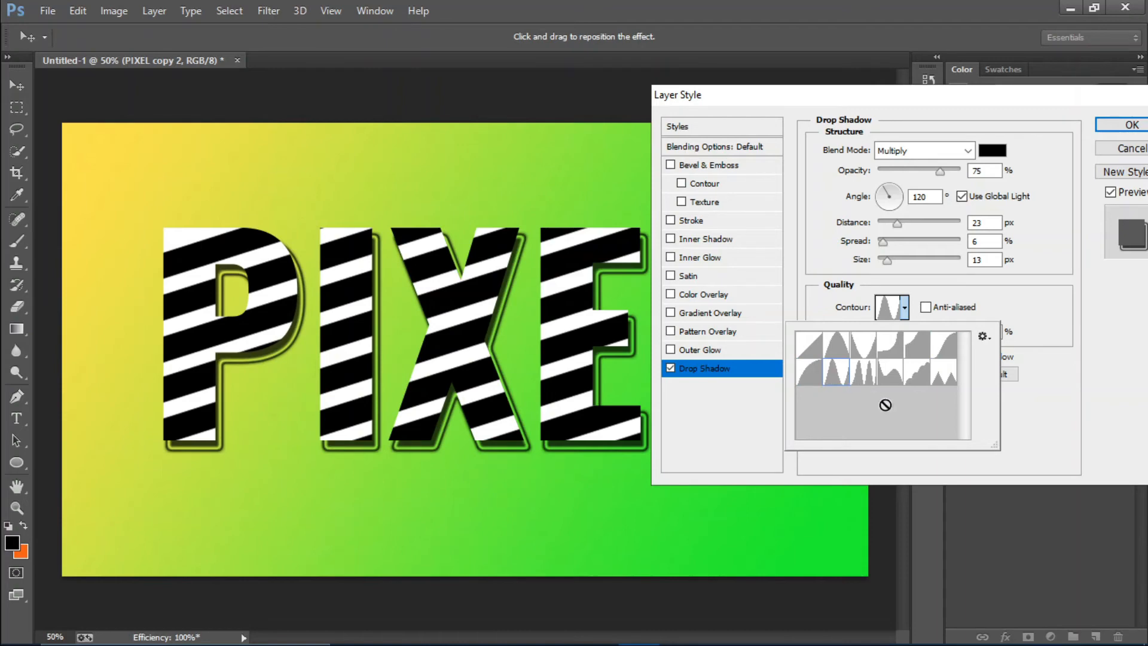
double_click(839, 381)
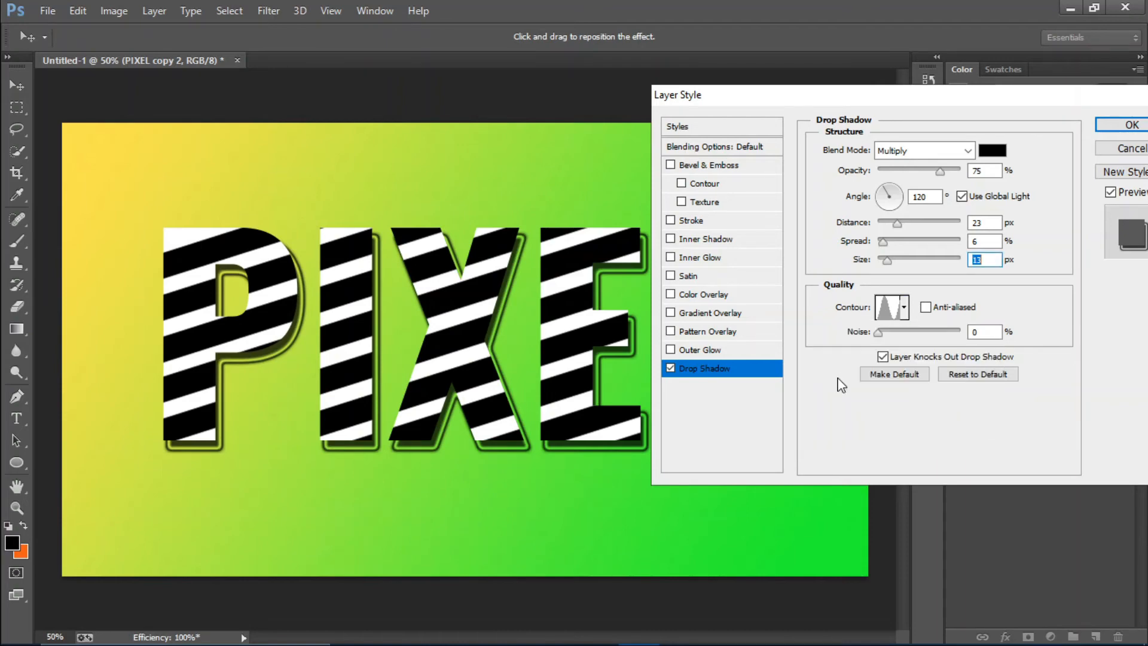
left_click(1107, 127)
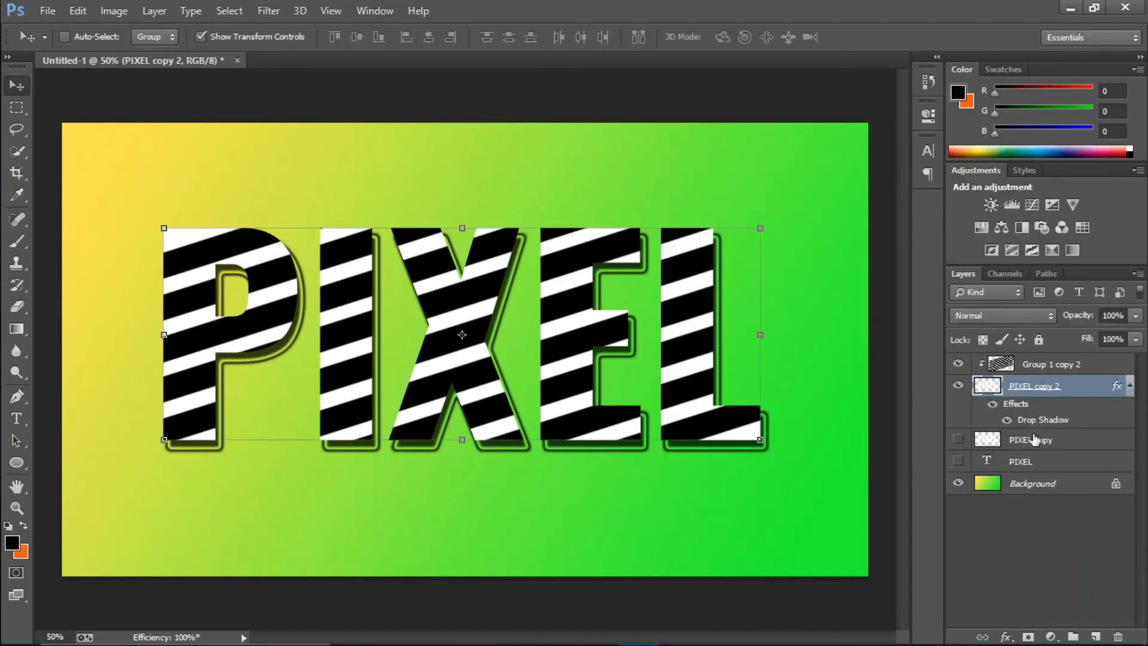
Show the PIXEL copy layer and give it a drop shadow with distance 11 px and size 35 px
left_click(1052, 440)
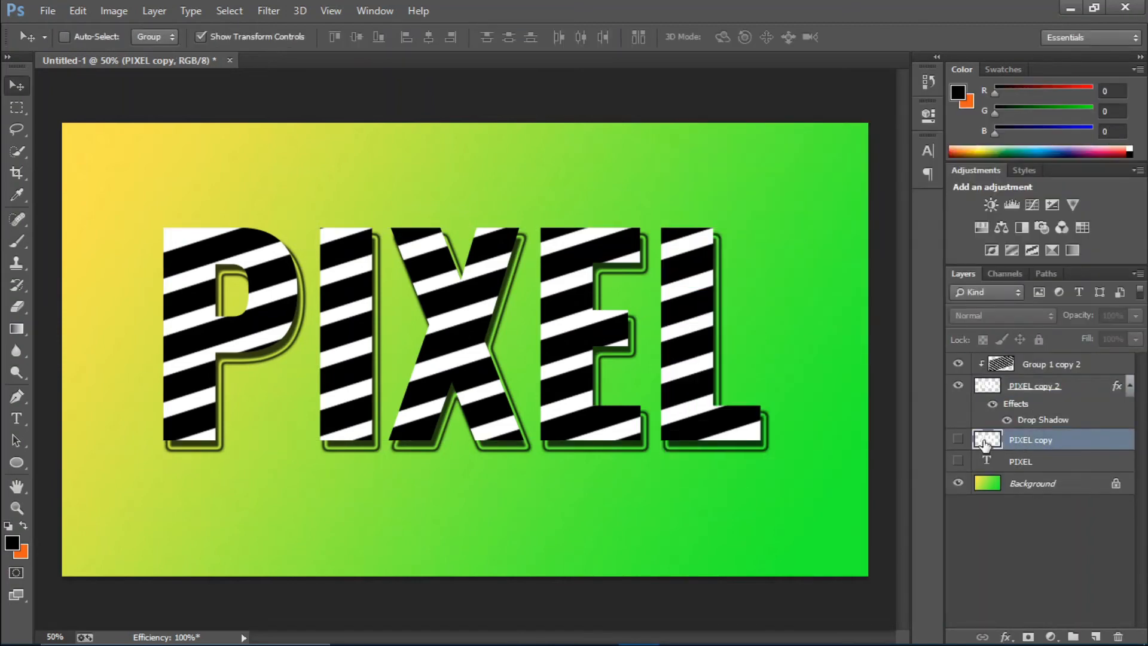
left_click(957, 440)
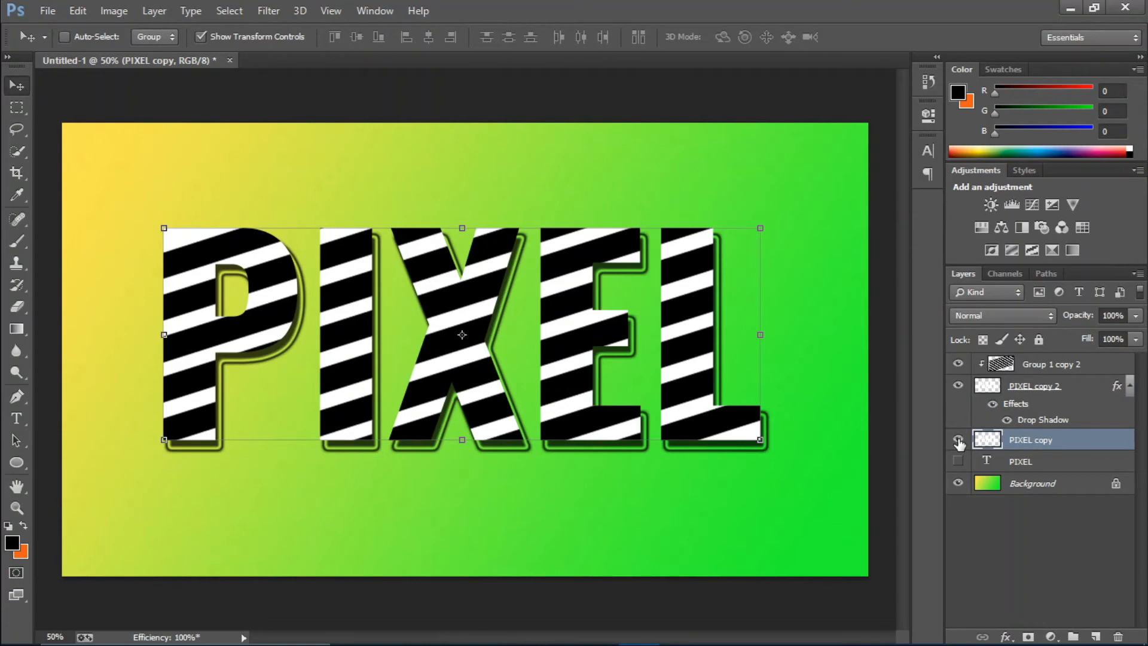
left_click(1005, 637)
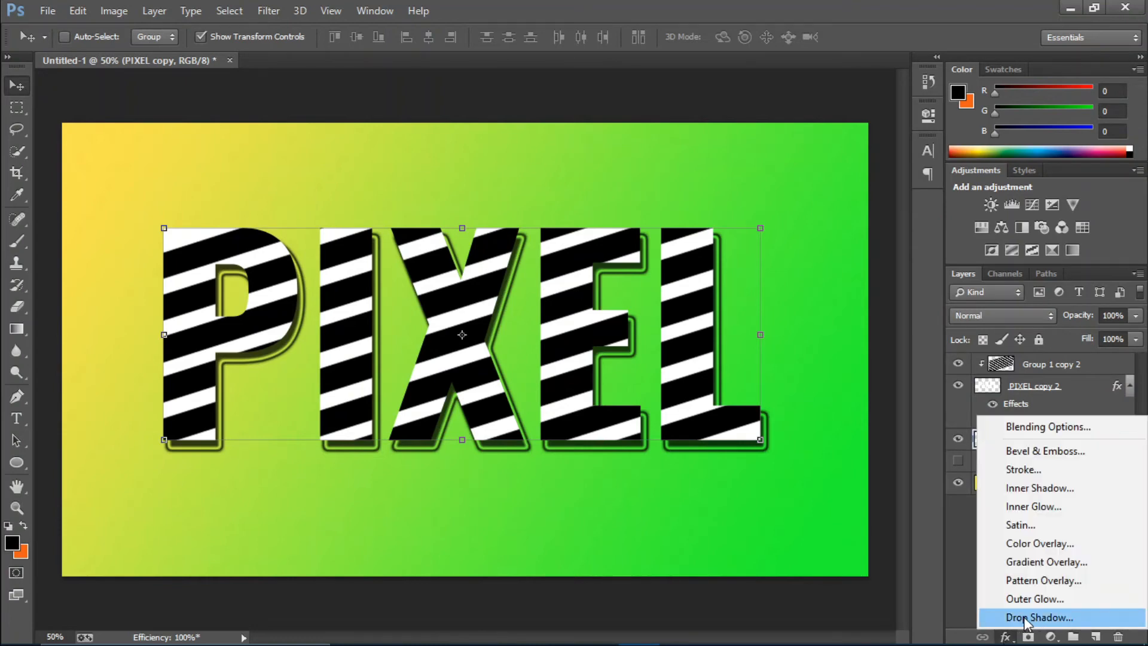
left_click(1024, 618)
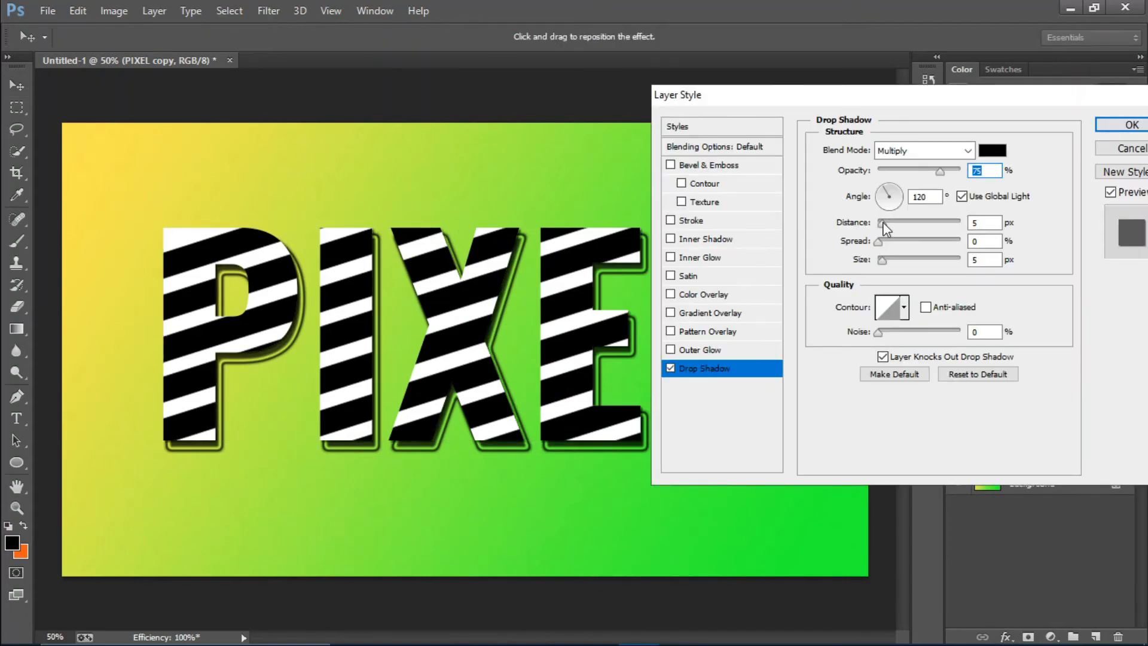
left_click_drag(881, 223, 896, 269)
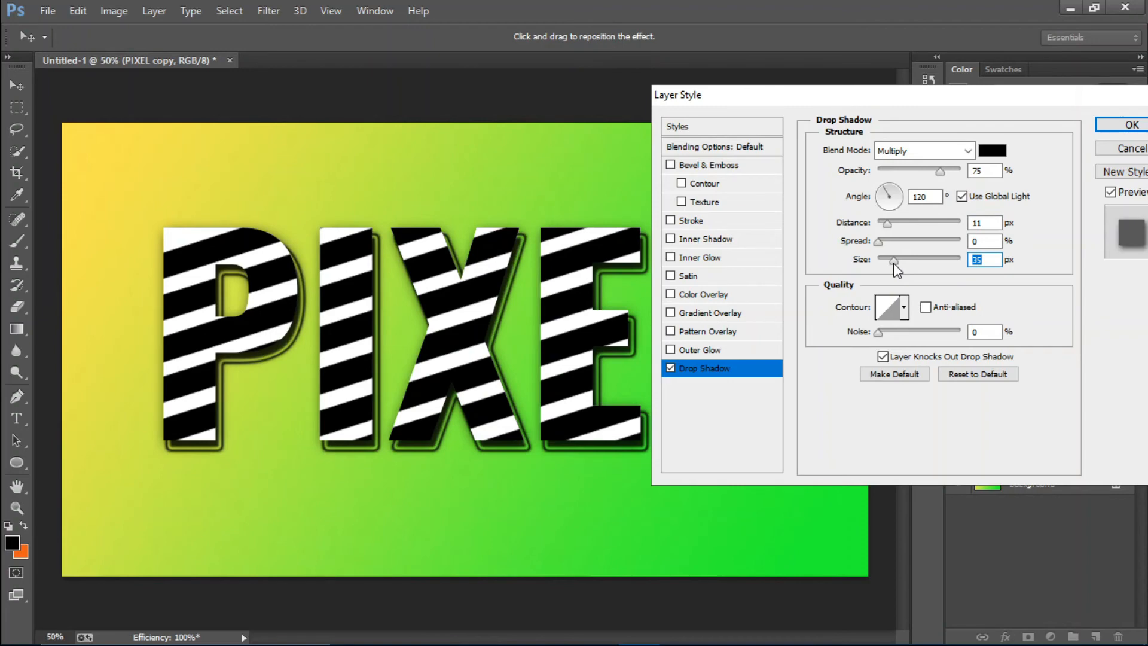
left_click(1115, 126)
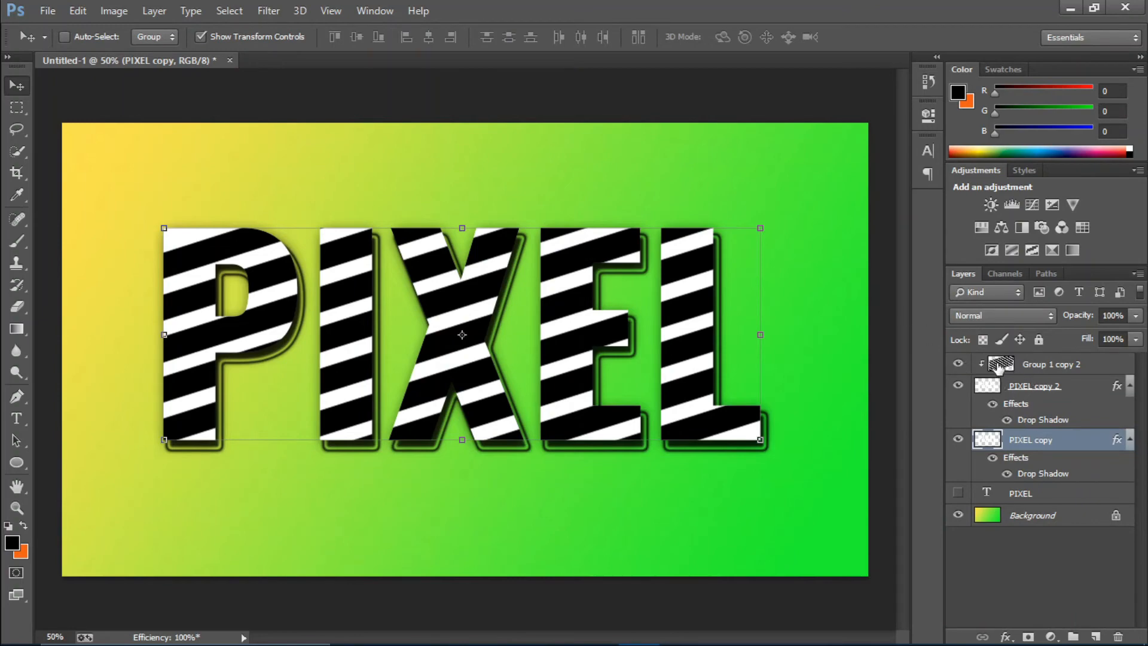
Add a gradient overlay to the Group 1 copy 2 stripe layer and set its starting colour stop to light blue #31d6ff
left_click(1080, 366)
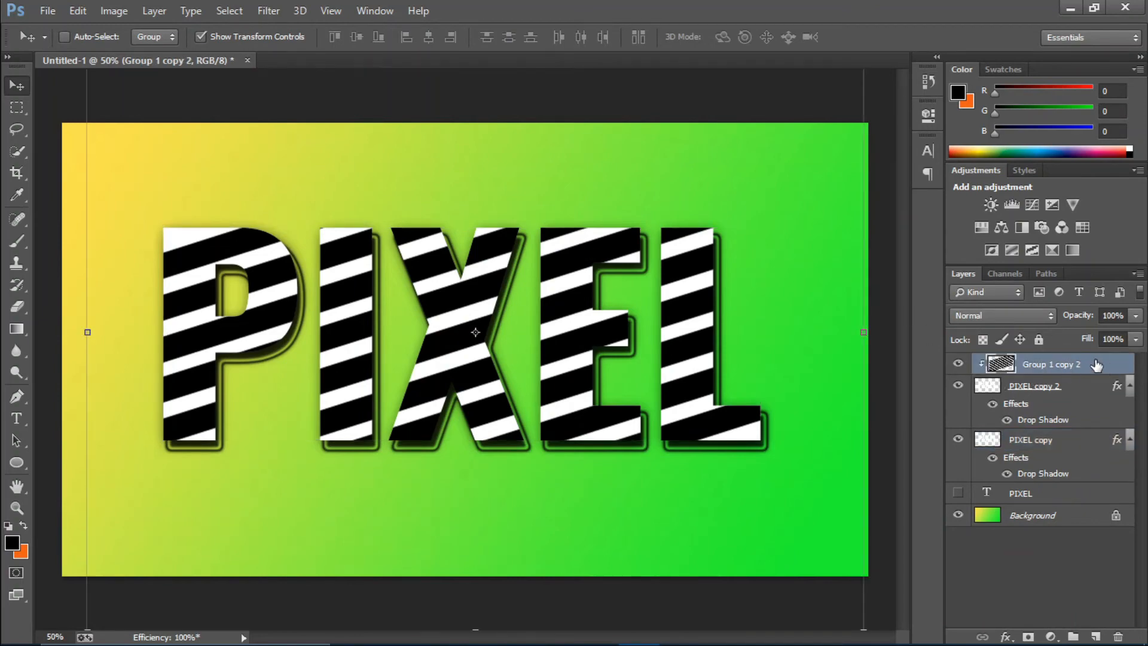
left_click(1005, 636)
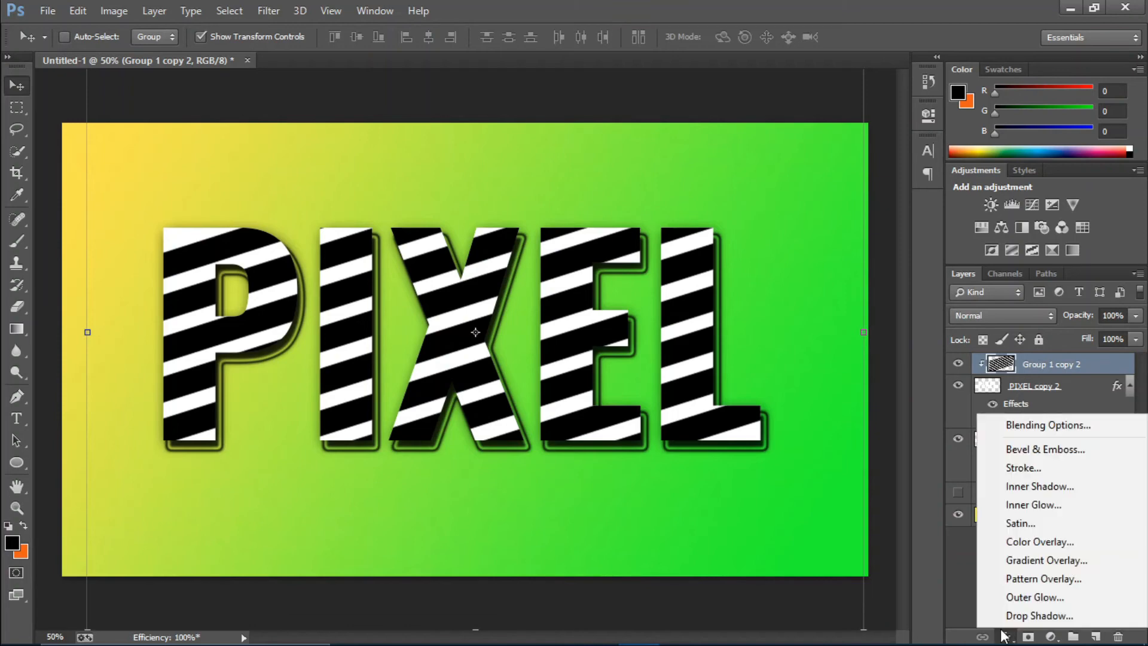
left_click(1024, 560)
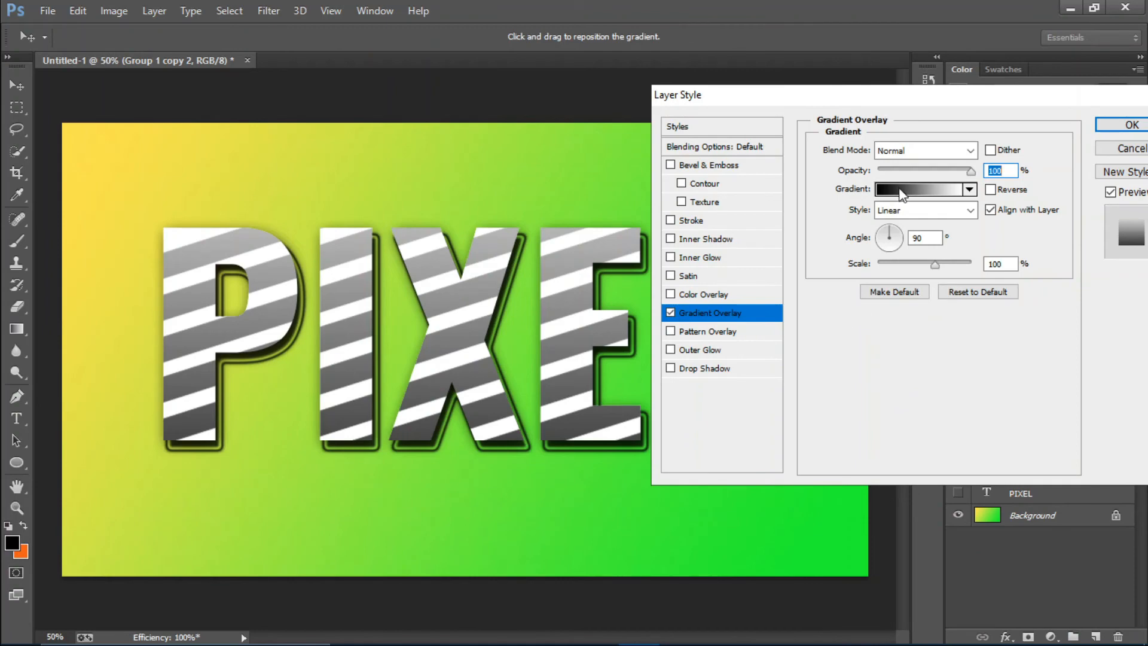
left_click(903, 190)
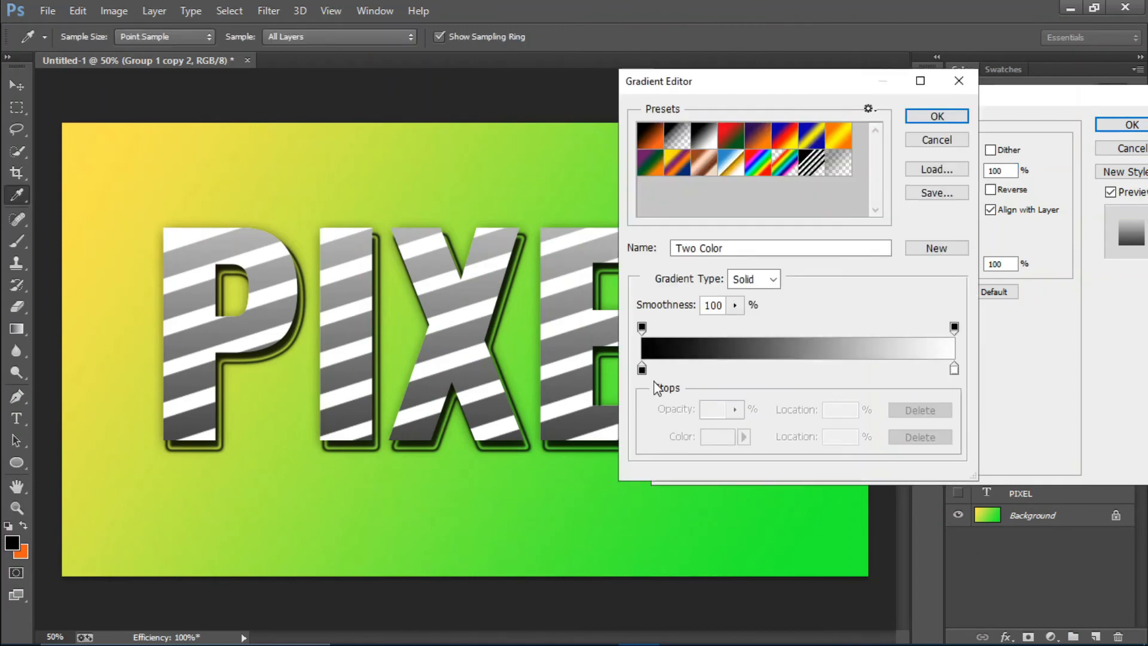
left_click(641, 368)
left_click(717, 437)
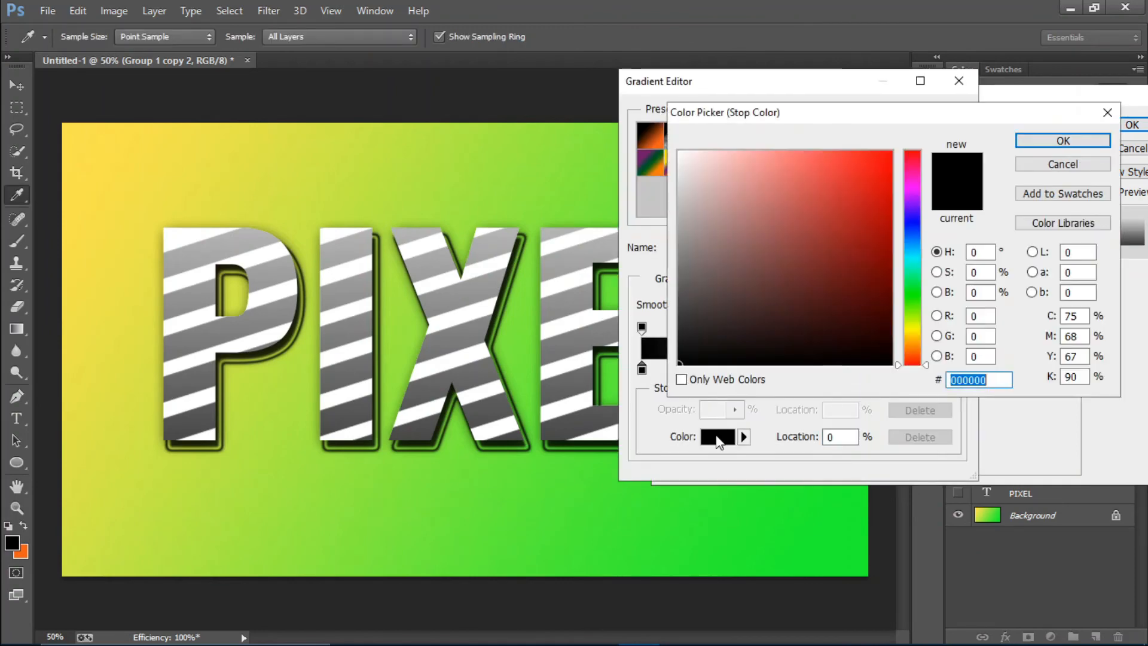
left_click_drag(909, 271, 909, 251)
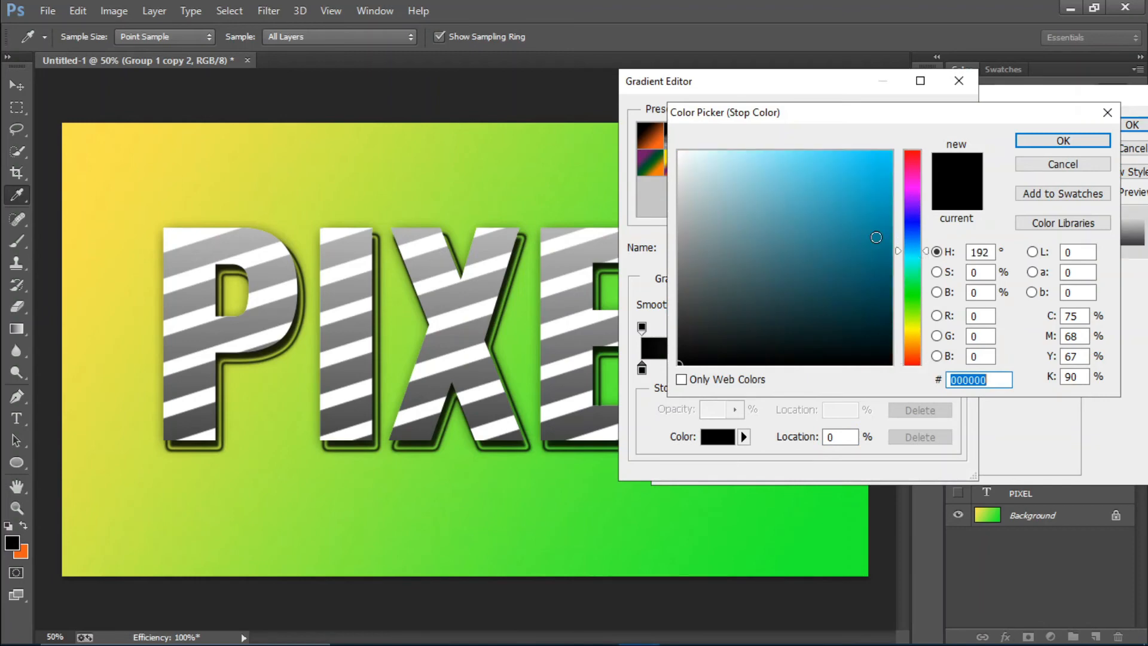
left_click_drag(846, 165, 855, 140)
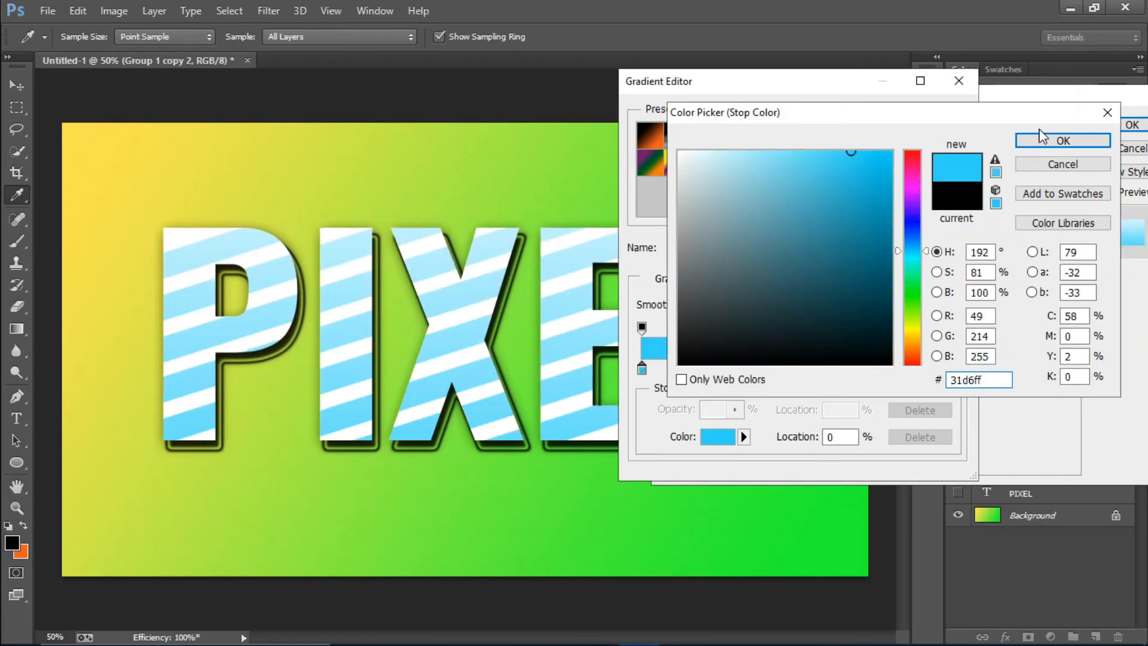
left_click(1062, 140)
Set the overlay gradient's end colour stop to pinkish red #e51c5e and its scale to 69%
left_click(954, 369)
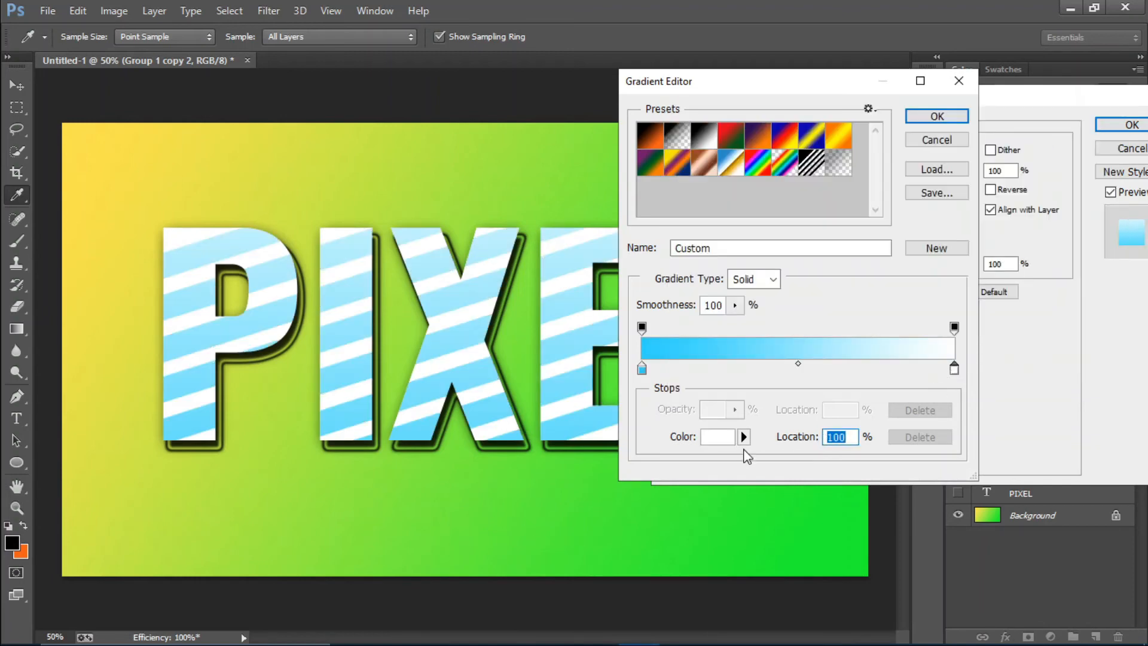
left_click(719, 436)
left_click(913, 163)
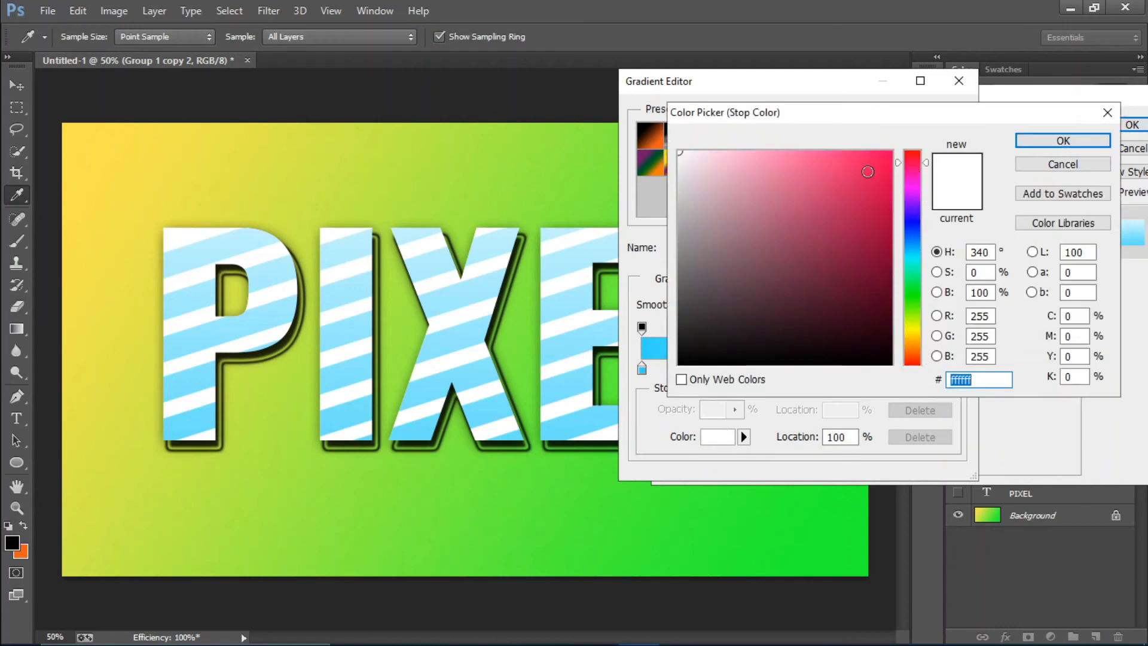
left_click(867, 172)
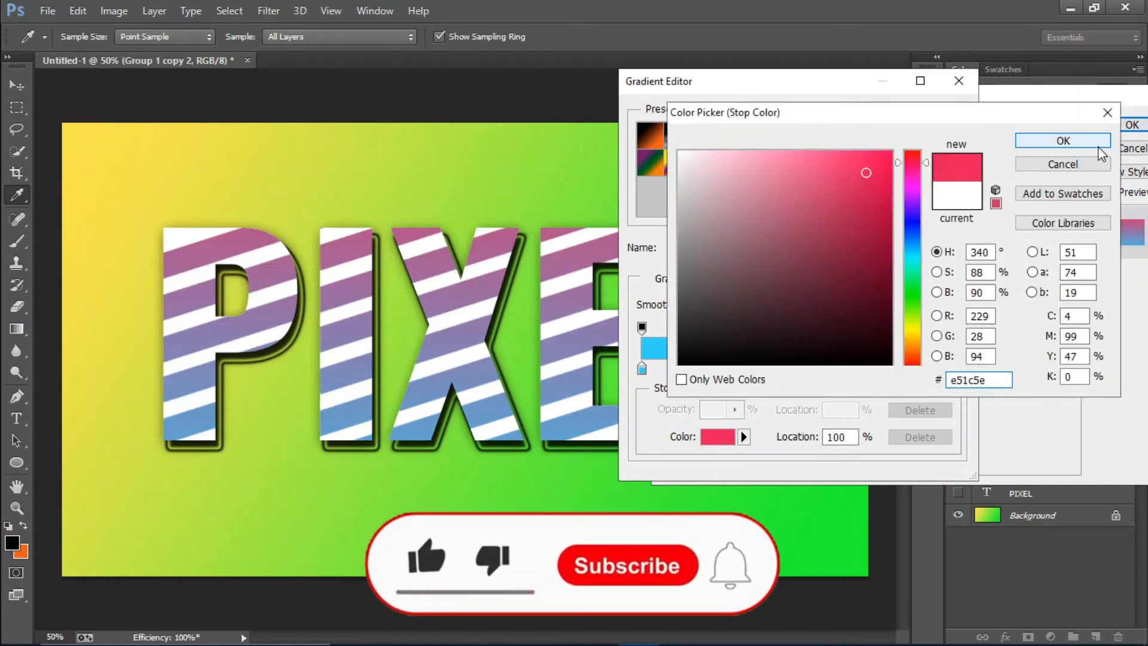
left_click(1076, 142)
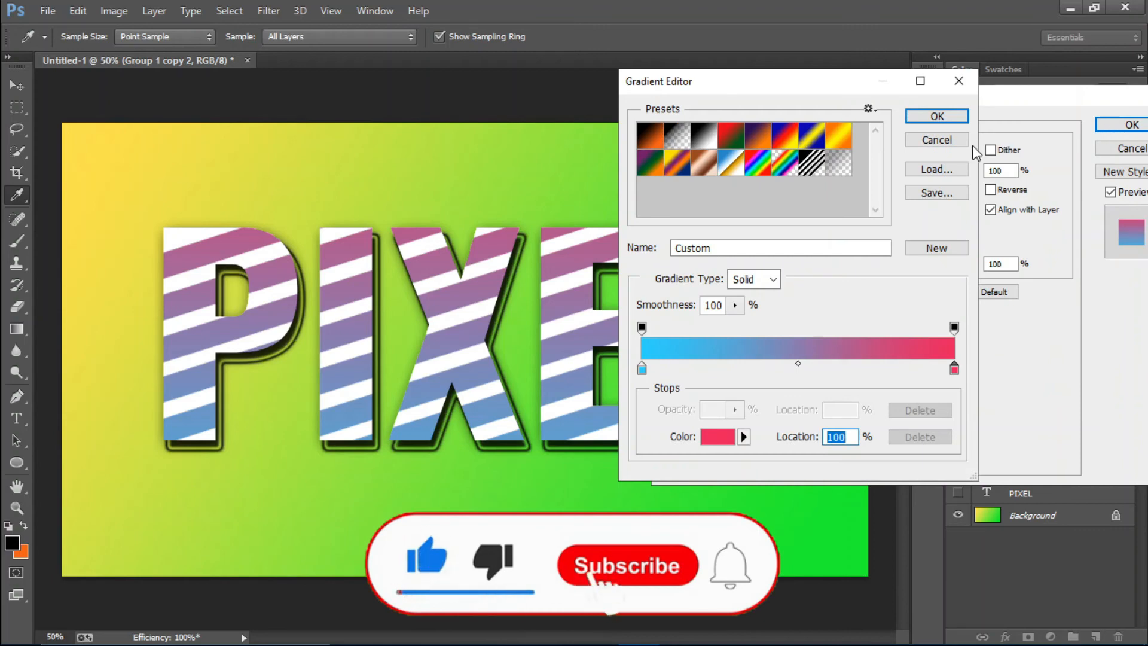
left_click(937, 116)
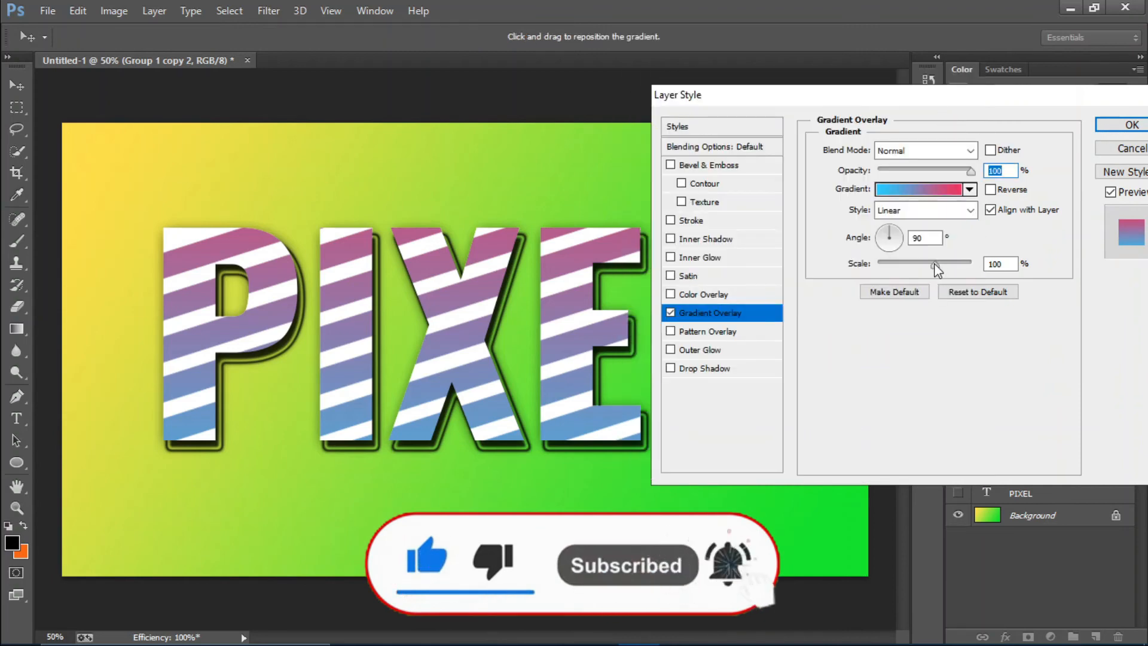
mouse_move(934, 265)
left_mouse_down()
mouse_move(891, 267)
mouse_move(911, 265)
left_mouse_up()
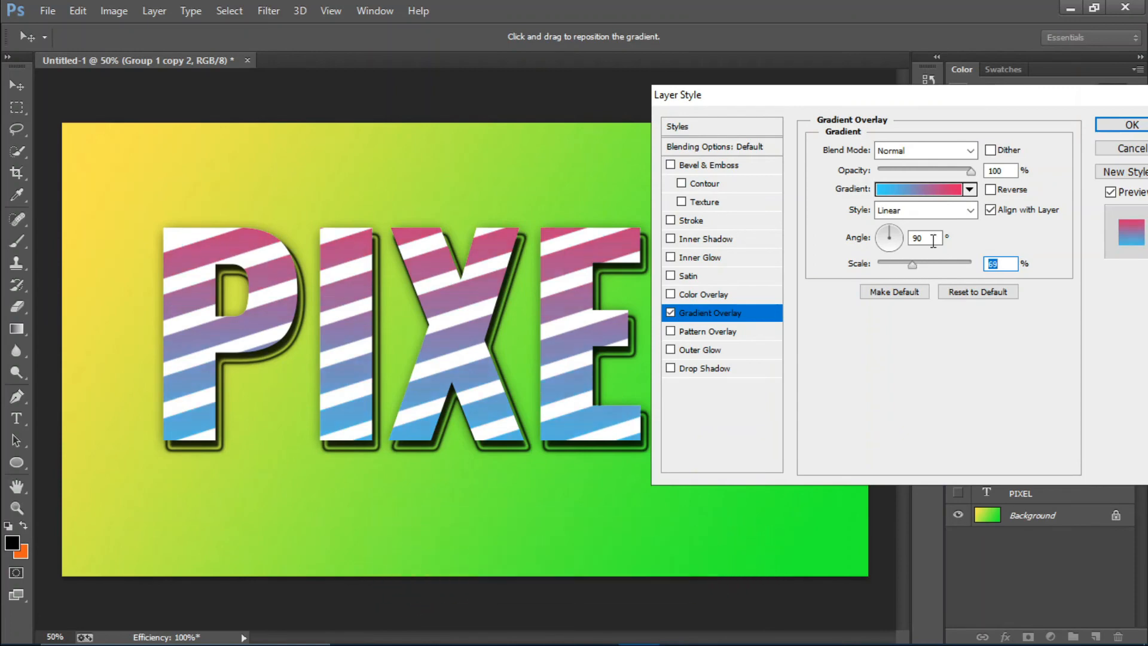
left_click(1128, 125)
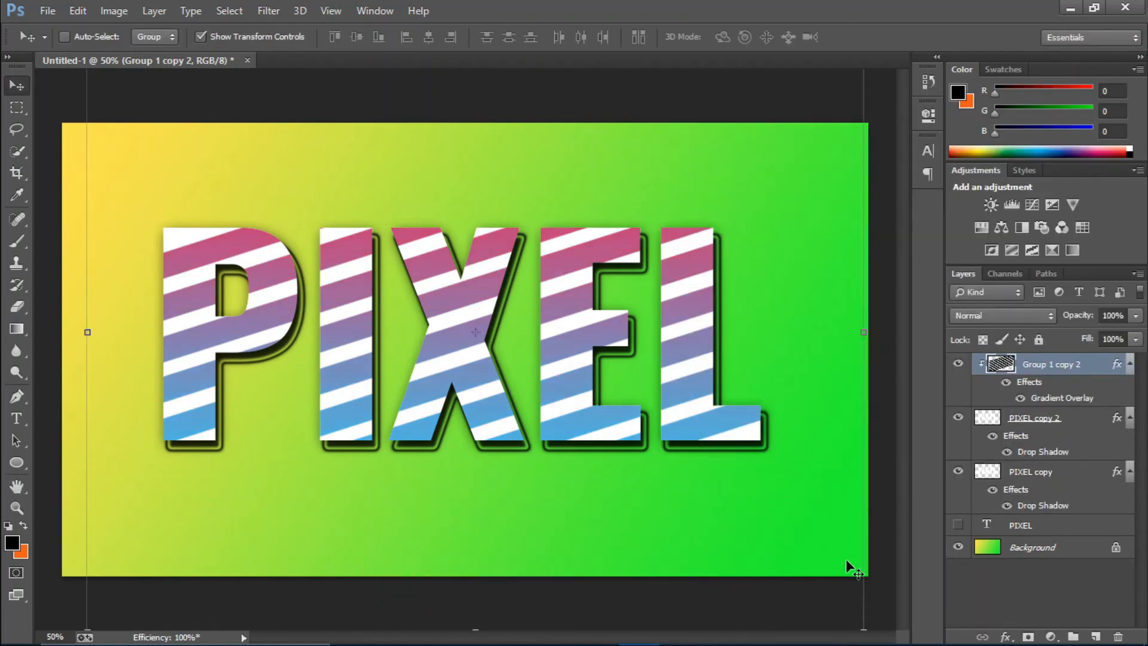
Select the Background layer and change the Gradient tool's starting colour stop from yellow to mint green #48ff9a
key("ctrl+plus")
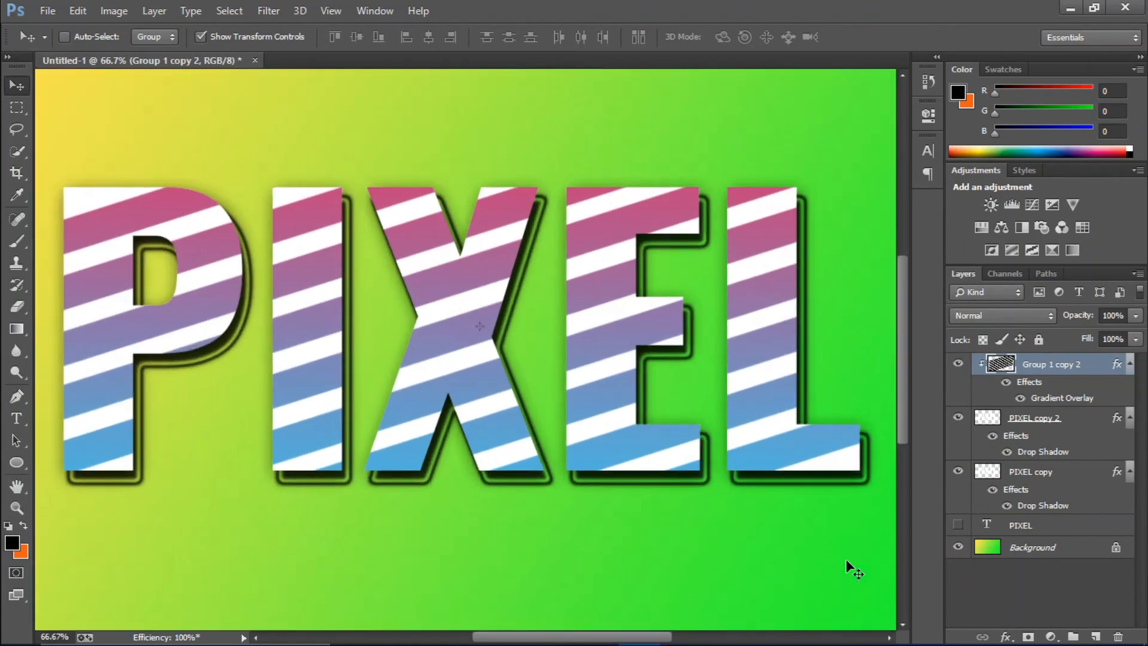
key("ctrl+minus")
key("alt+comma")
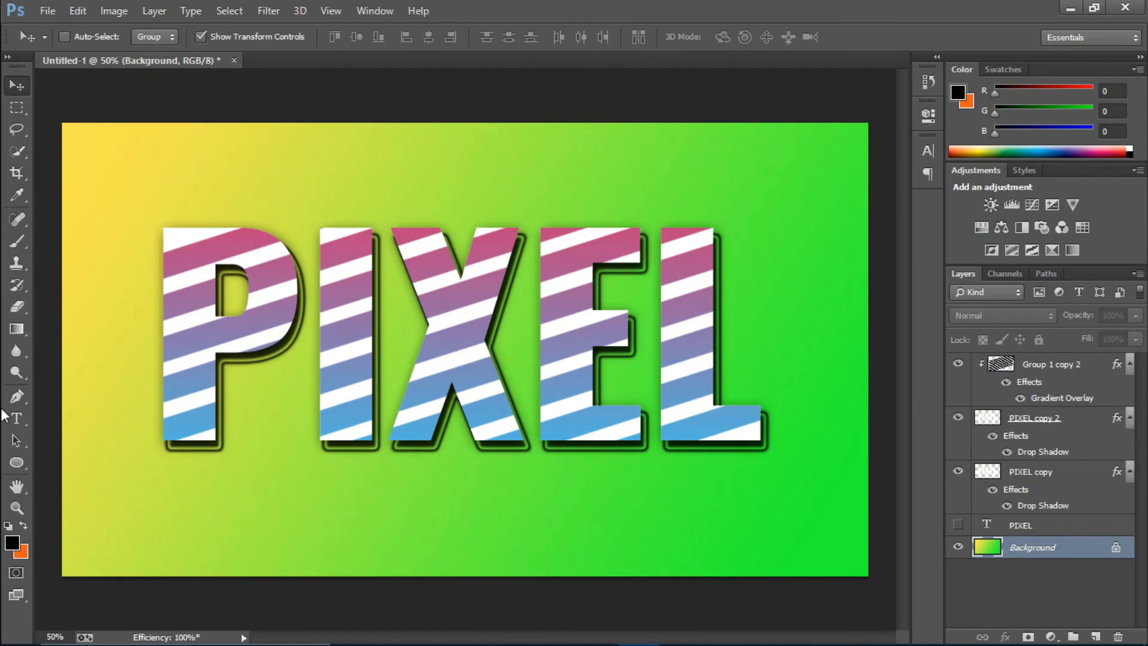
left_click(16, 329)
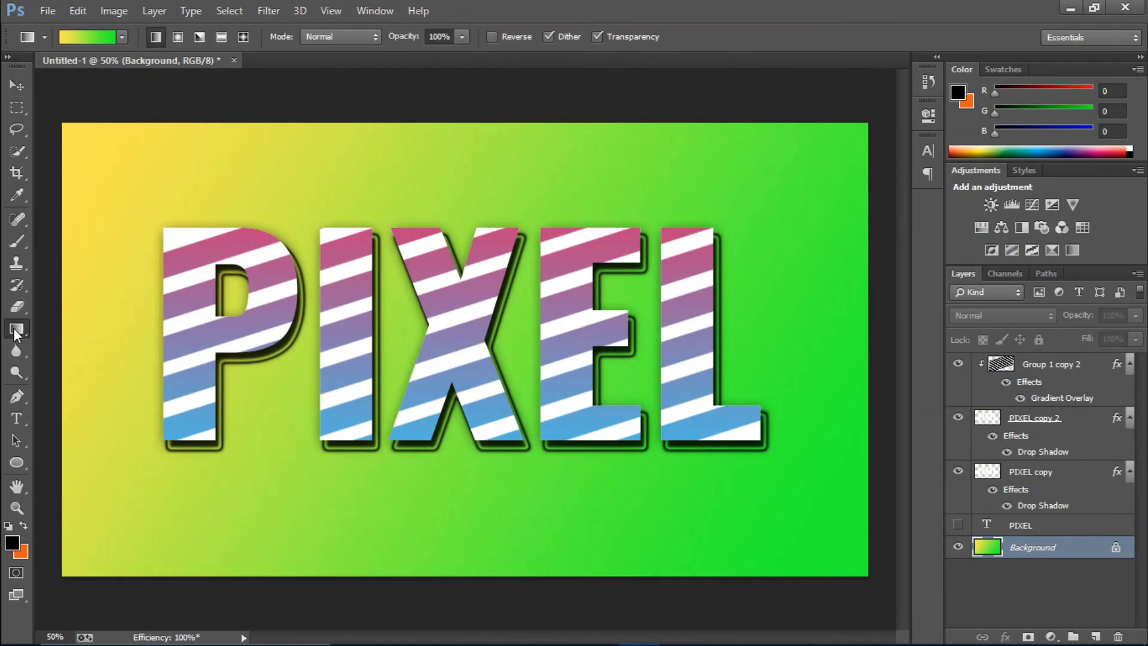
left_click(88, 37)
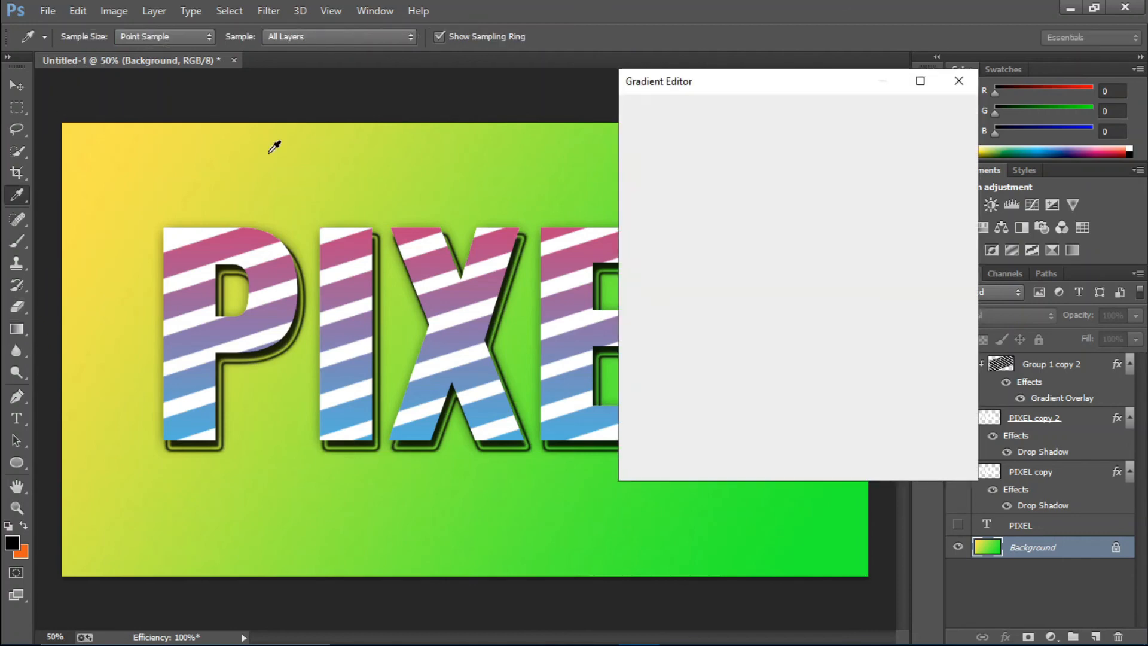
left_click(641, 368)
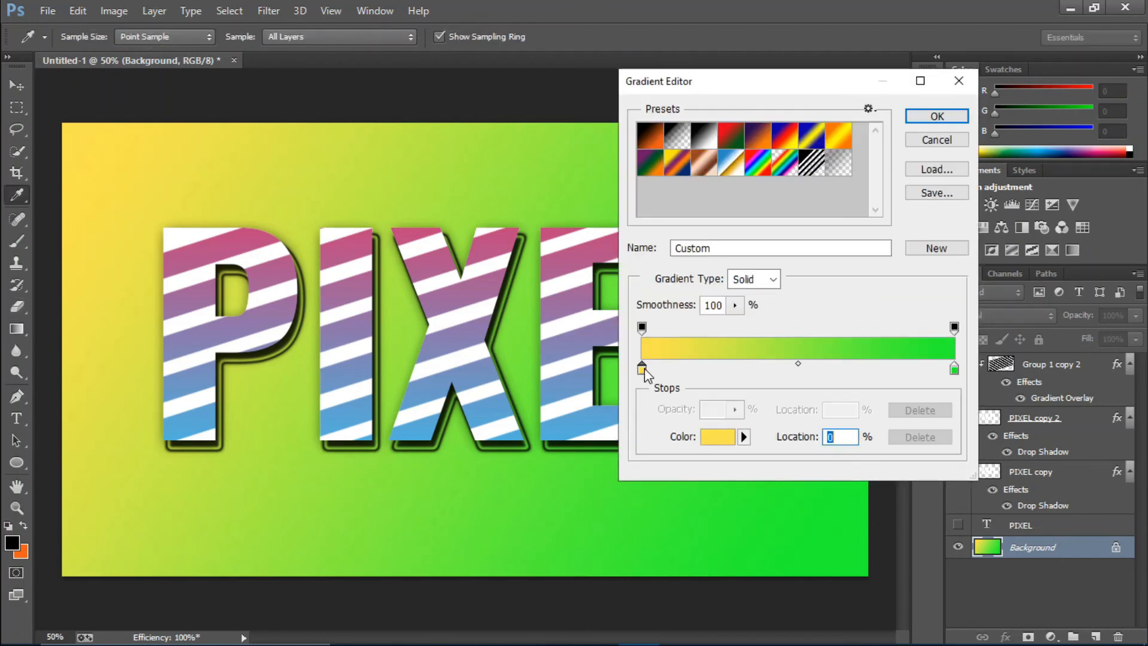
left_click(705, 442)
left_click_drag(915, 334, 912, 277)
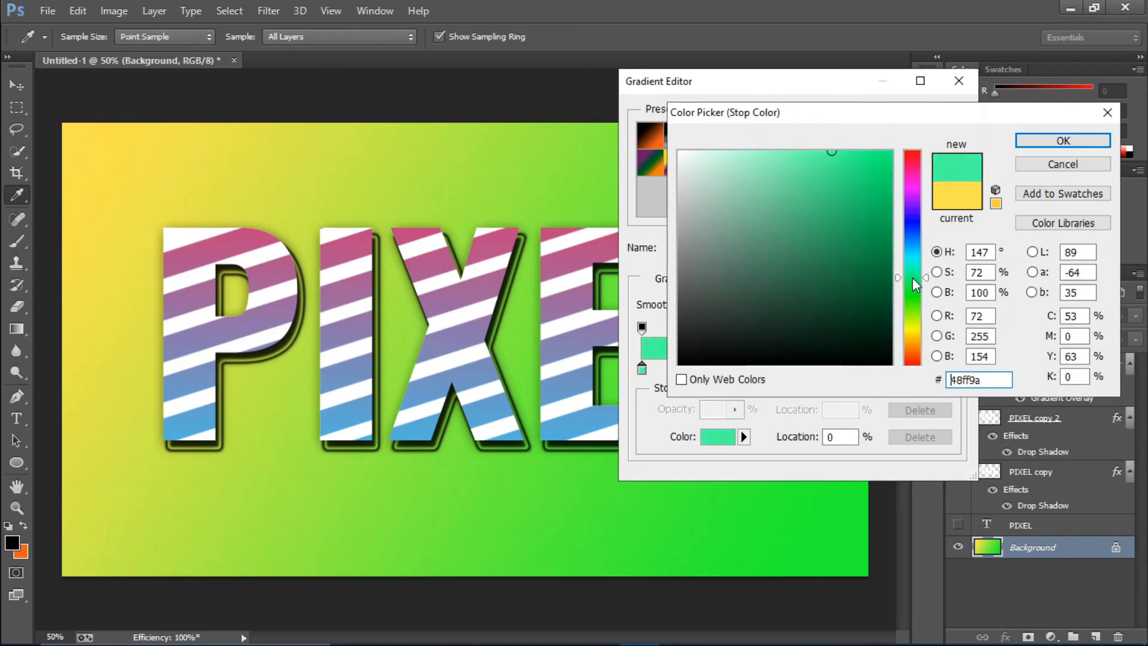
left_click(1062, 141)
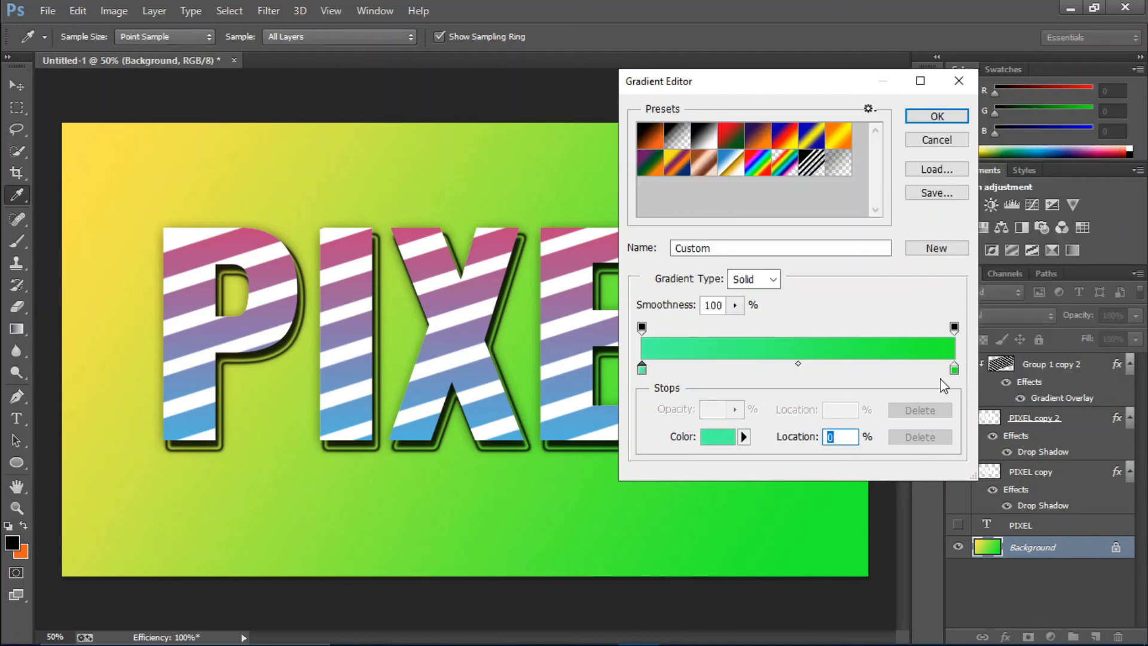
left_click(936, 116)
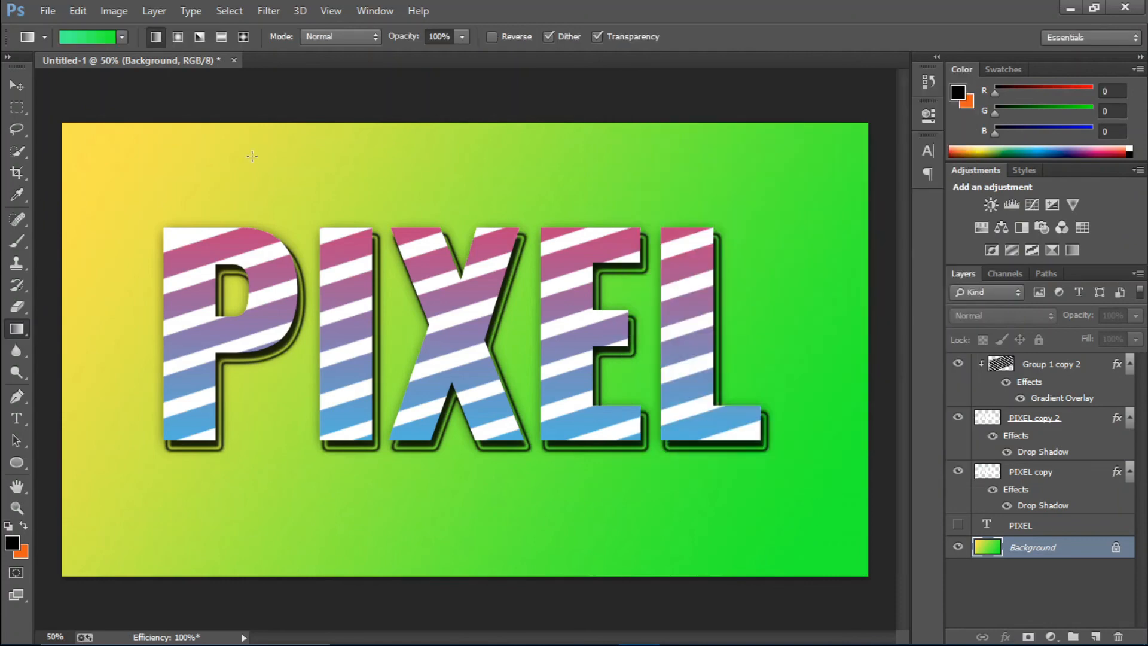